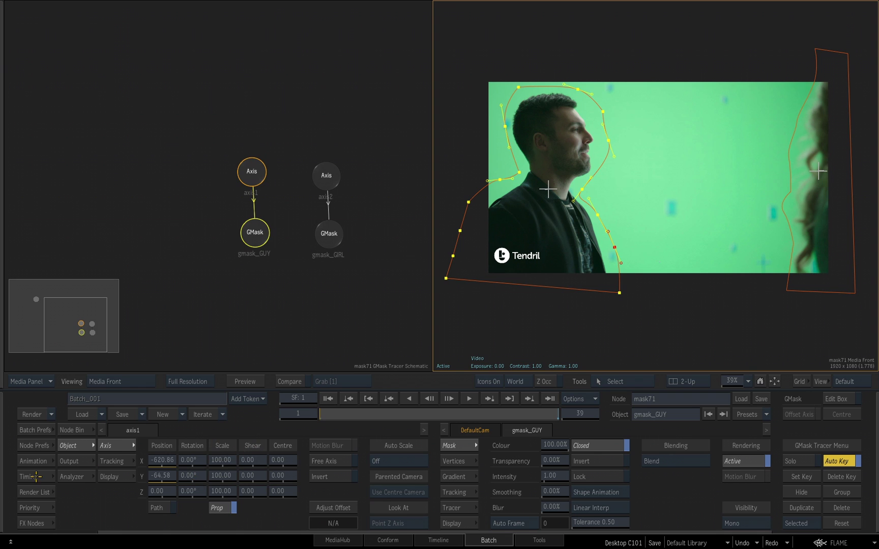
pyautogui.press('Escape')
pyautogui.press('F4')
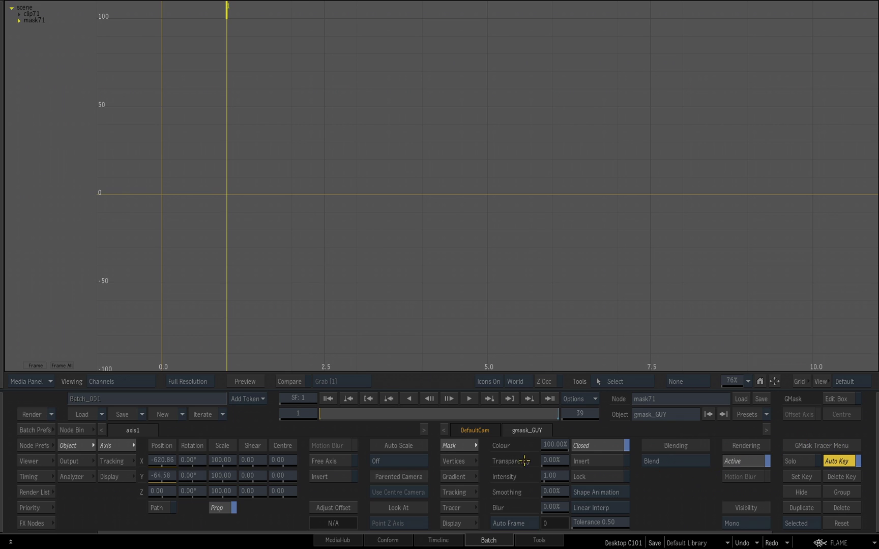
pyautogui.press('F4')
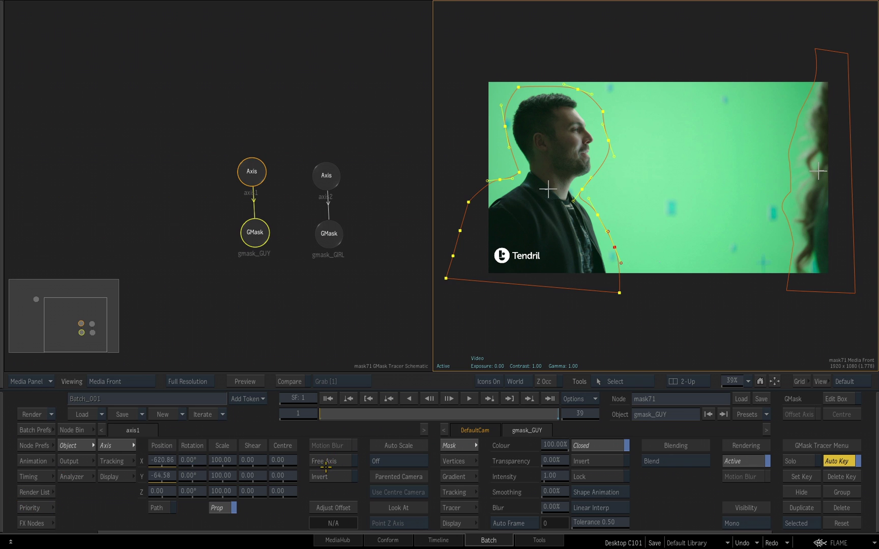
# Switch the viewer to output1_Matte to show both people white on black, then return to Object/Axis controls.
pyautogui.click(31, 507)
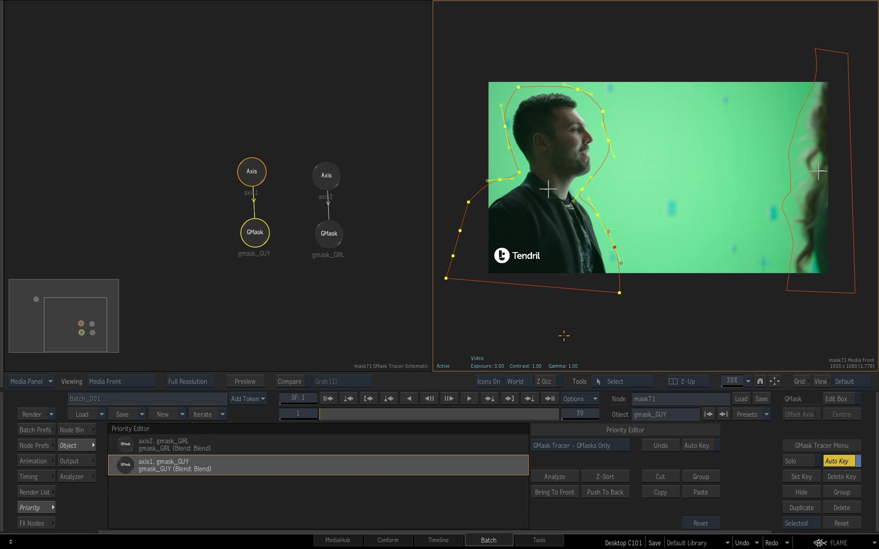
pyautogui.press('F3')
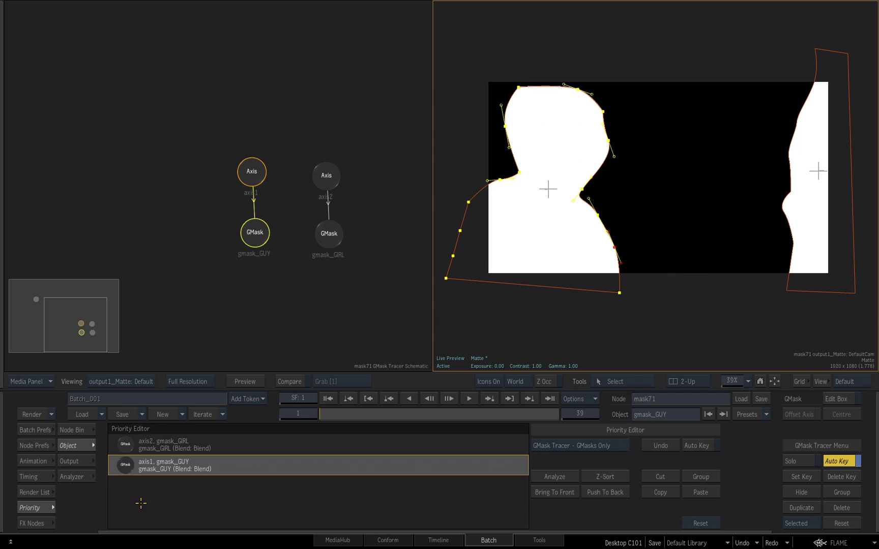
pyautogui.click(29, 507)
pyautogui.press('Escape')
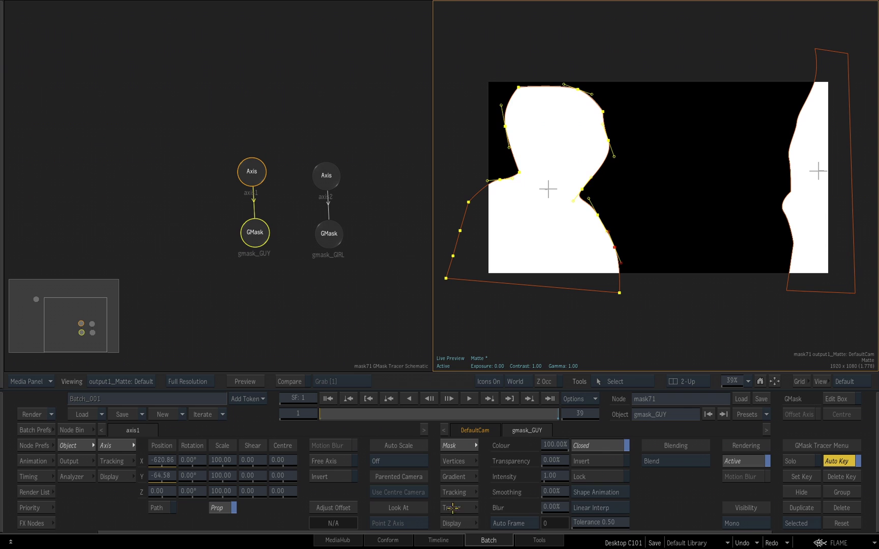
# Show the Tracer settings and set the viewer to the gmask_GUY GMask Tracer Object.
pyautogui.click(456, 507)
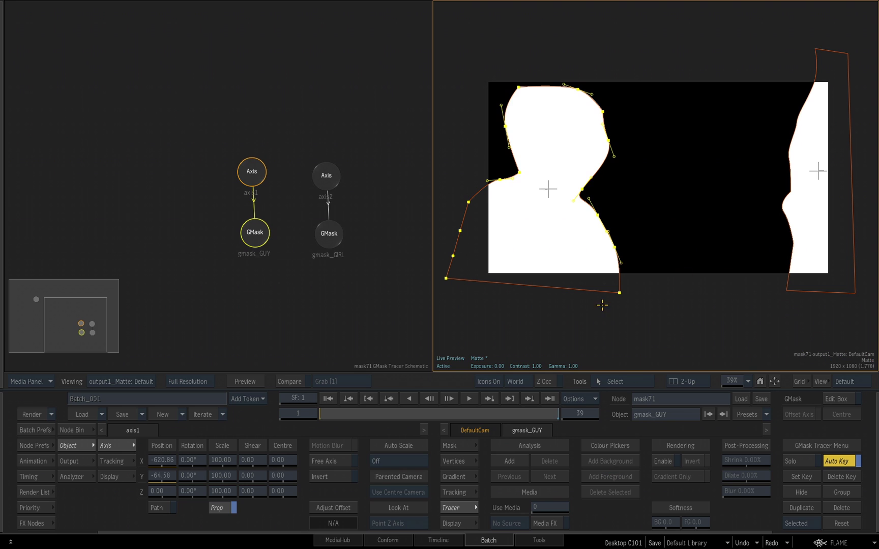
pyautogui.click(127, 385)
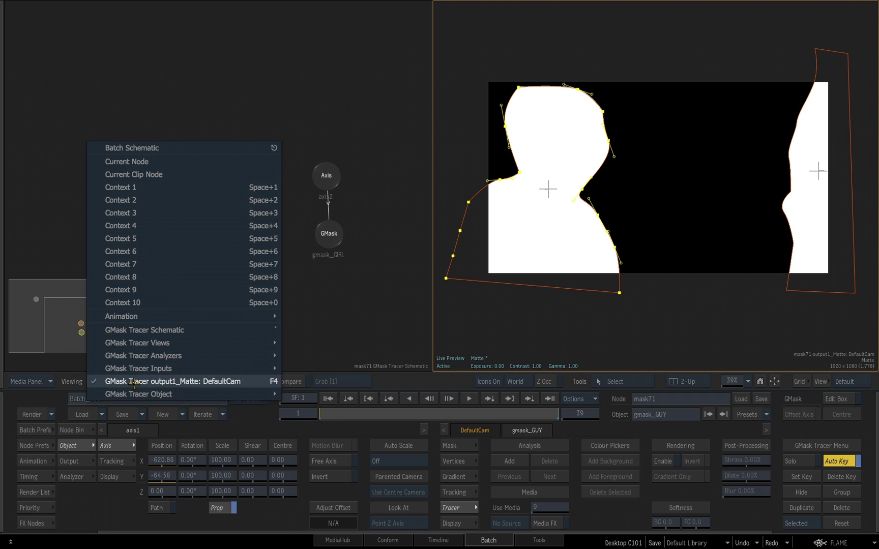
pyautogui.moveTo(109, 394)
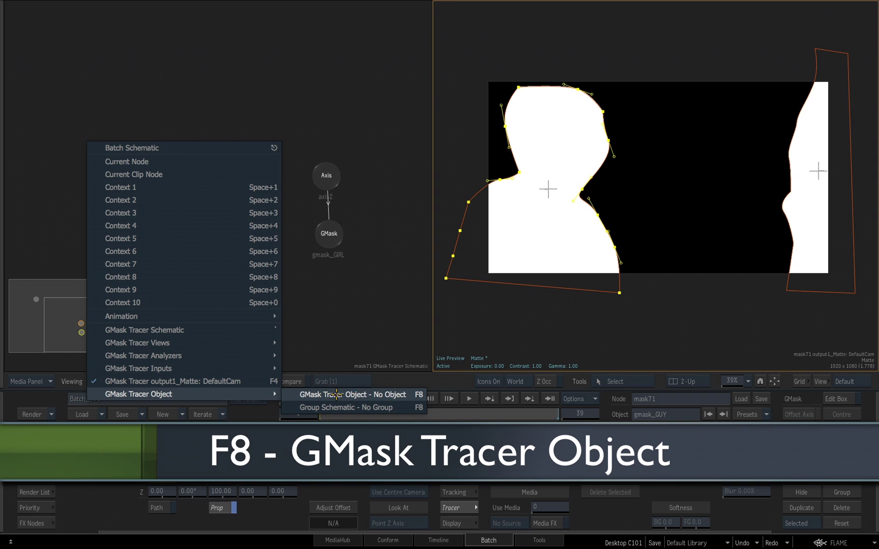
pyautogui.click(374, 394)
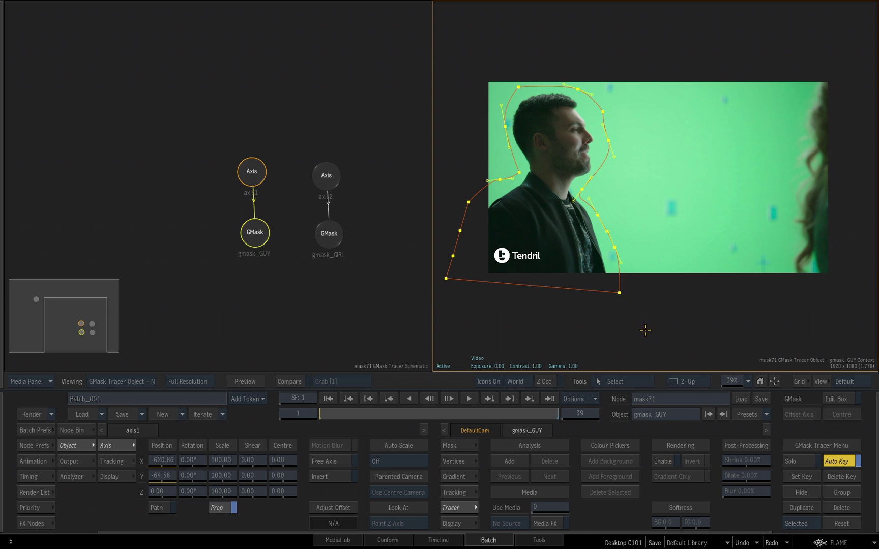
pyautogui.press('m')
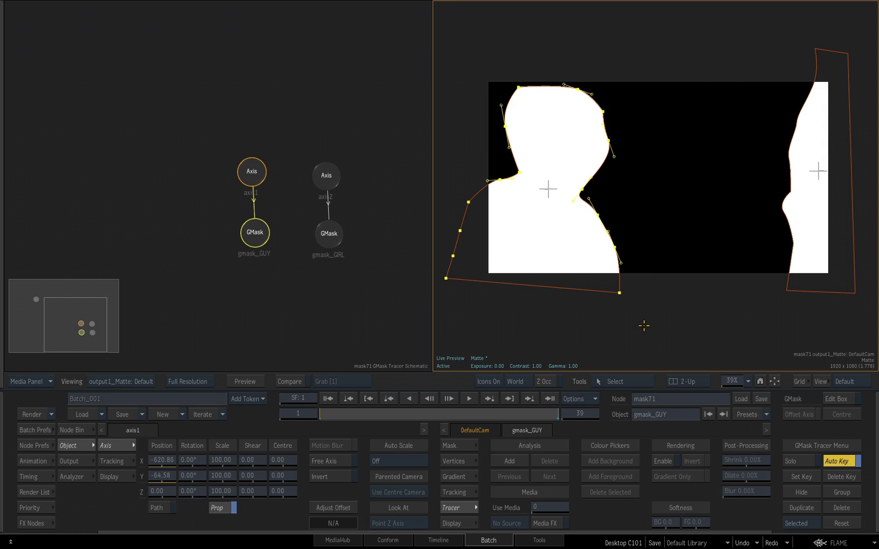
pyautogui.press('m')
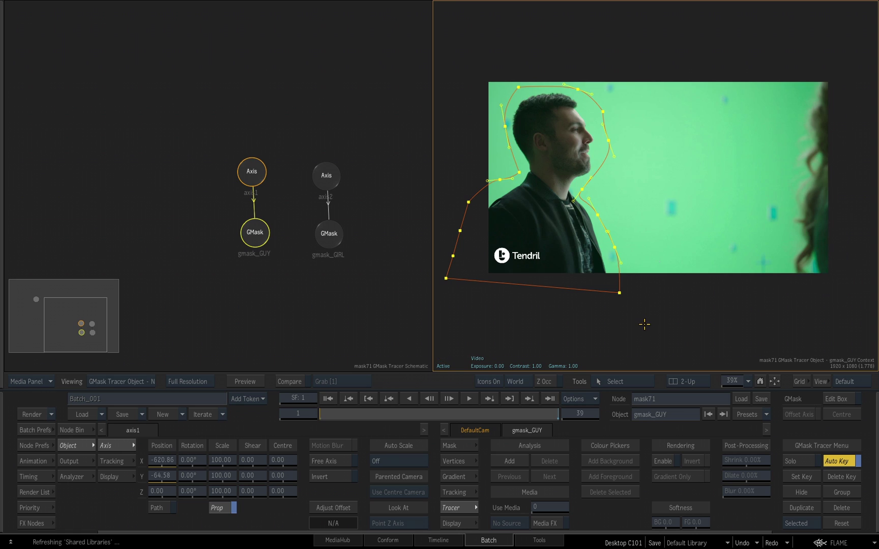
# Add colour samples, place them on the man's neck and collar, and view the Keyer result.
pyautogui.click(508, 460)
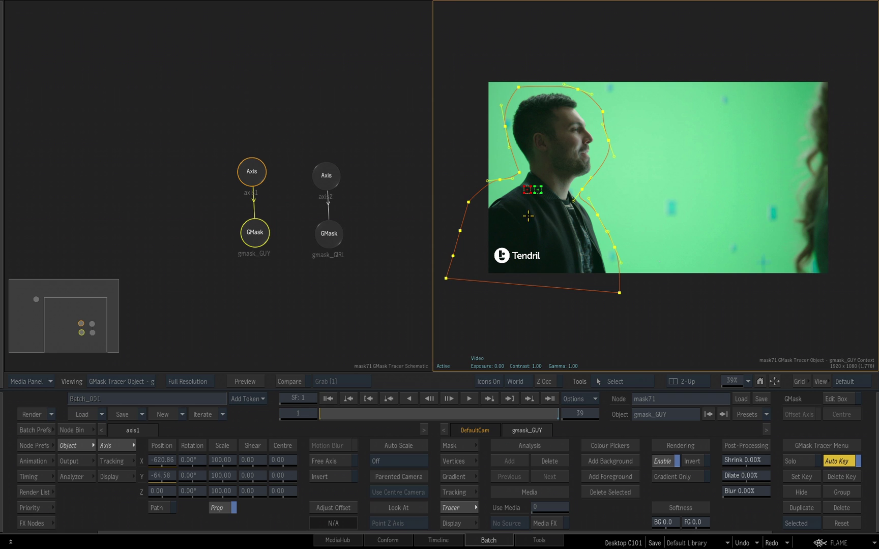
pyautogui.moveTo(520, 241); pyautogui.dragTo(616, 182)
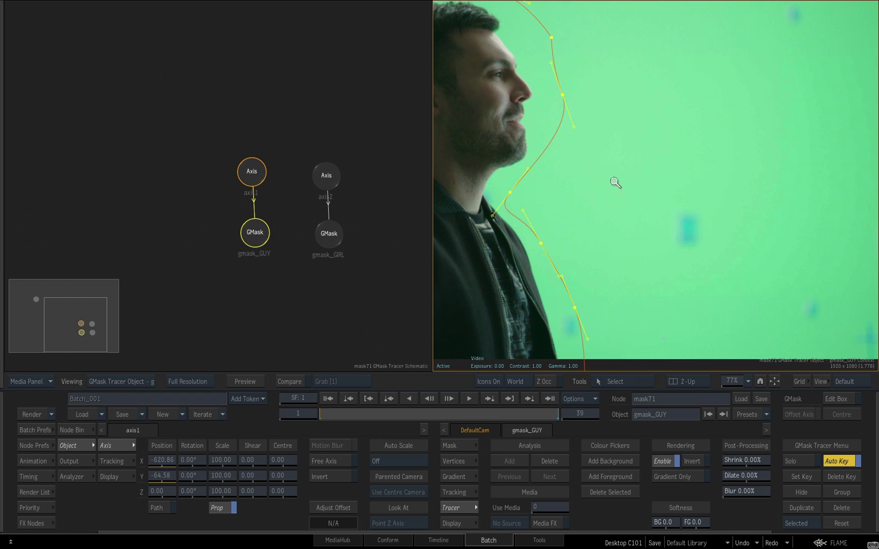
pyautogui.moveTo(467, 240); pyautogui.dragTo(634, 248)
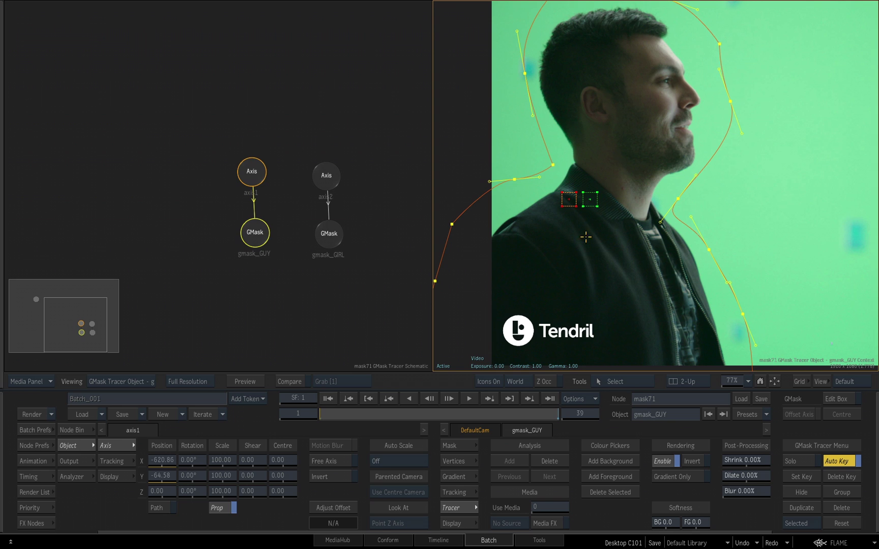
pyautogui.moveTo(595, 202); pyautogui.dragTo(605, 156)
pyautogui.moveTo(575, 202); pyautogui.dragTo(610, 249)
pyautogui.press('F3')
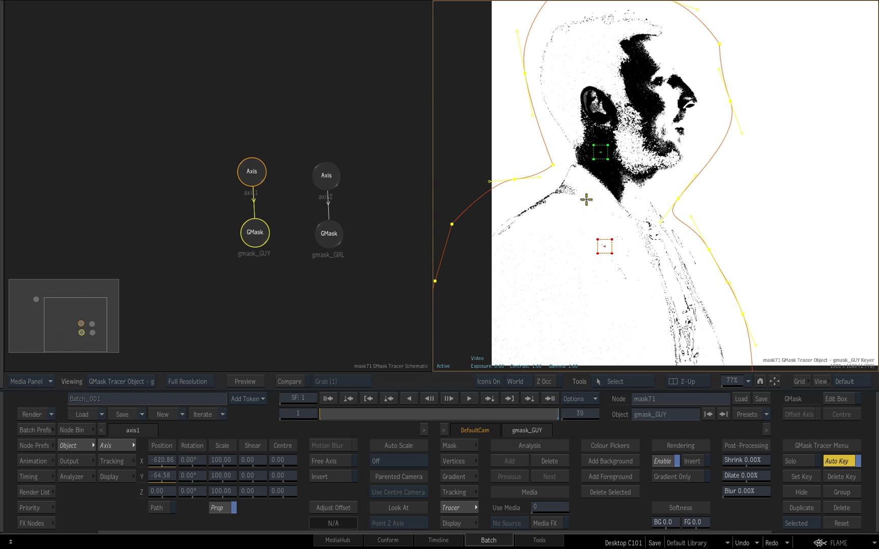
# Move the green sample onto the dark background and the red sample higher on the man's body.
pyautogui.moveTo(601, 152); pyautogui.dragTo(526, 87)
pyautogui.moveTo(605, 247); pyautogui.dragTo(638, 250)
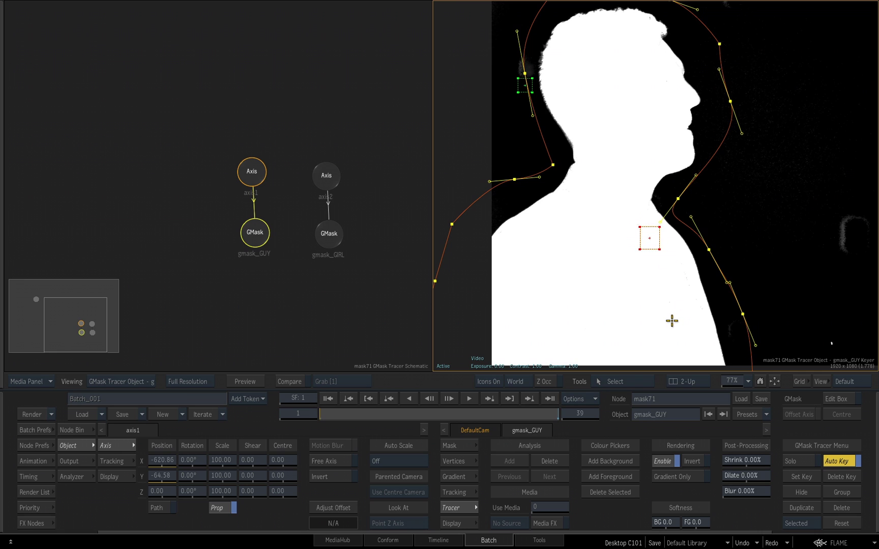
pyautogui.moveTo(527, 85)
pyautogui.mouseDown()
pyautogui.moveTo(523, 74)
pyautogui.moveTo(527, 102)
pyautogui.moveTo(524, 72)
pyautogui.mouseUp()
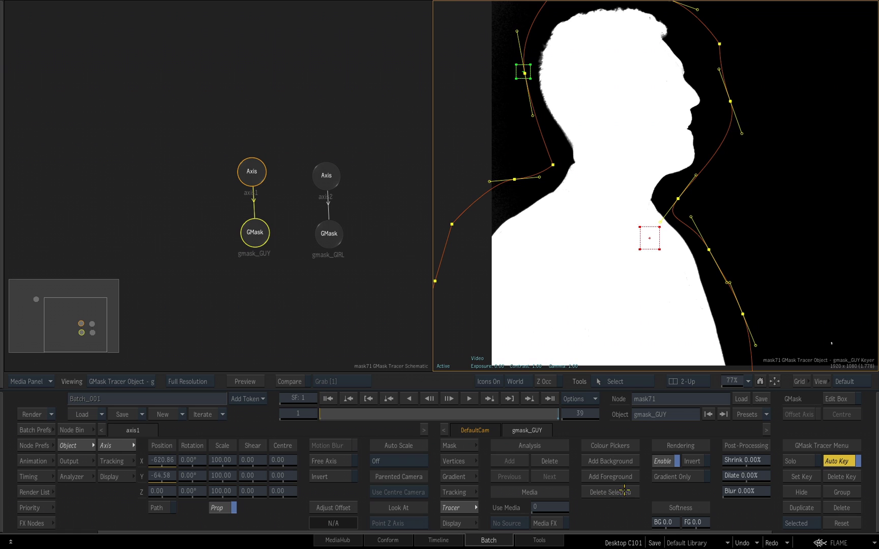
# Add a background sample right of the man's face and enlarge the foreground sample on his neck.
pyautogui.click(607, 461)
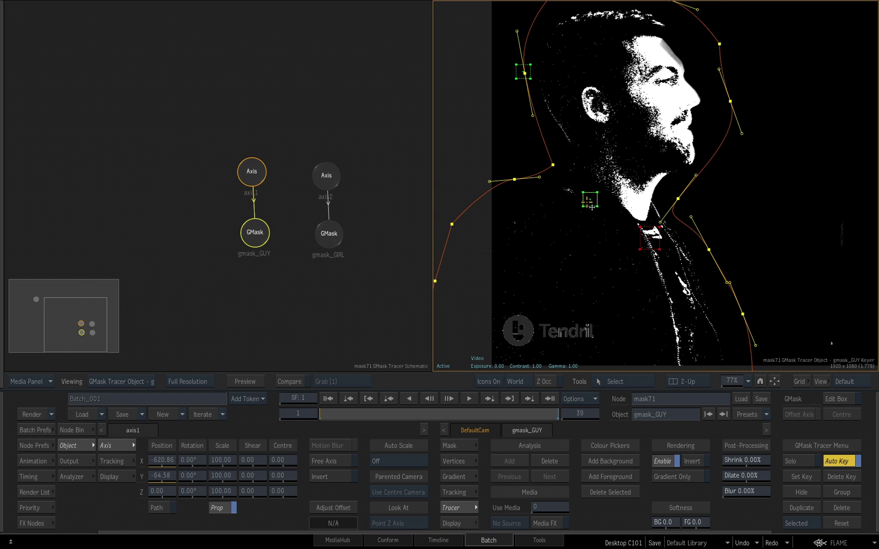
pyautogui.scroll(-3, 590, 296)
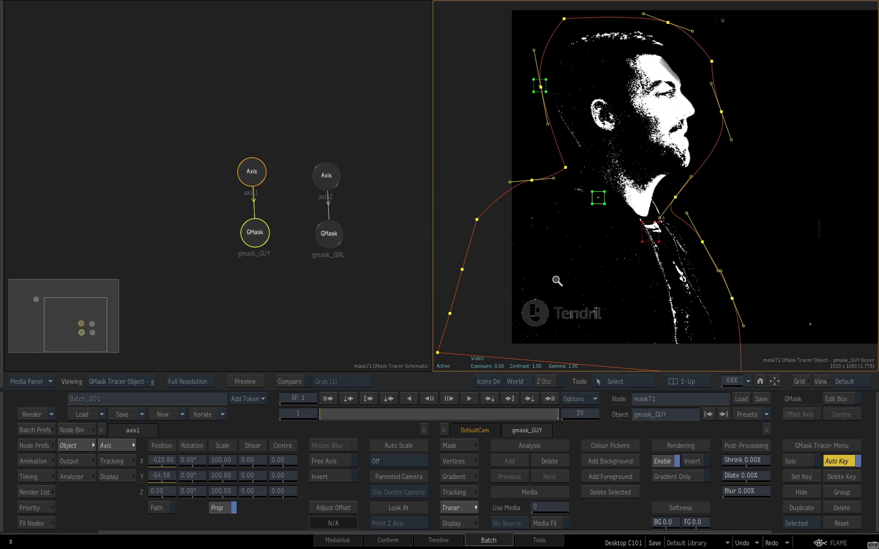
pyautogui.moveTo(553, 216); pyautogui.dragTo(811, 306)
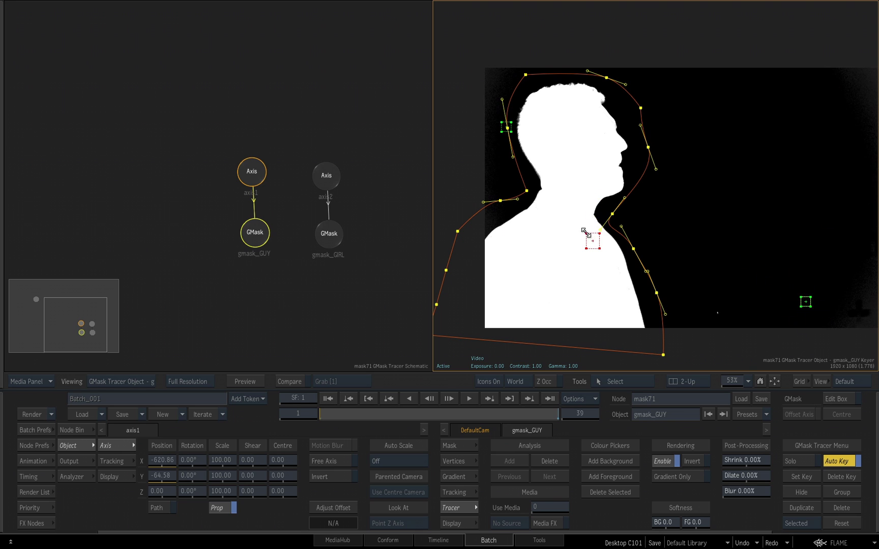
pyautogui.moveTo(586, 233)
pyautogui.mouseDown()
pyautogui.moveTo(564, 231)
pyautogui.moveTo(594, 246)
pyautogui.mouseUp()
pyautogui.scroll(-4, 750, 206)
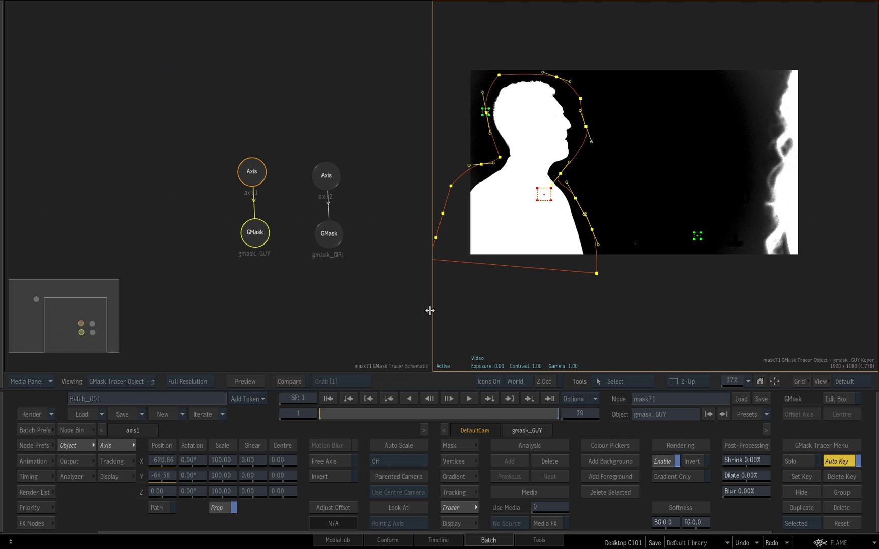
# Zoom into the key, lower the background level to -15.4, and delete the BG Softness keyframe.
pyautogui.moveTo(430, 310); pyautogui.dragTo(234, 310)
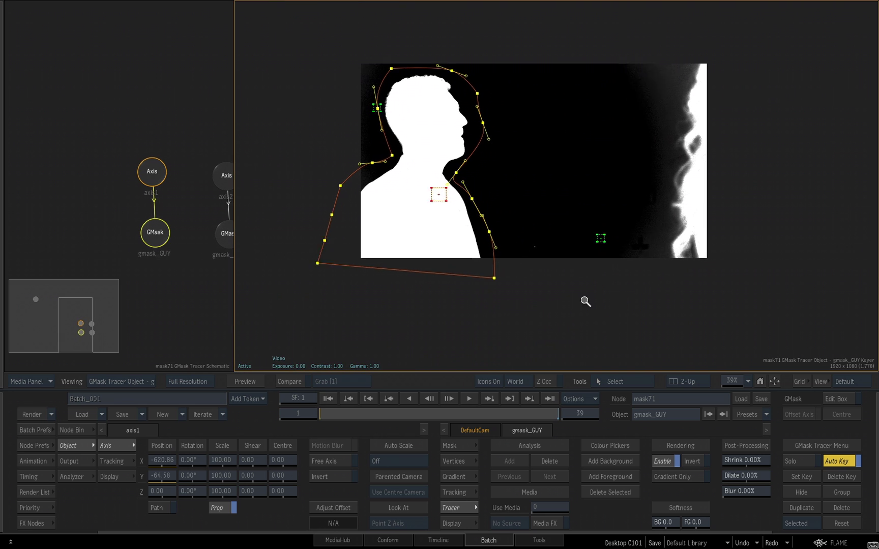
pyautogui.moveTo(585, 301); pyautogui.dragTo(622, 314)
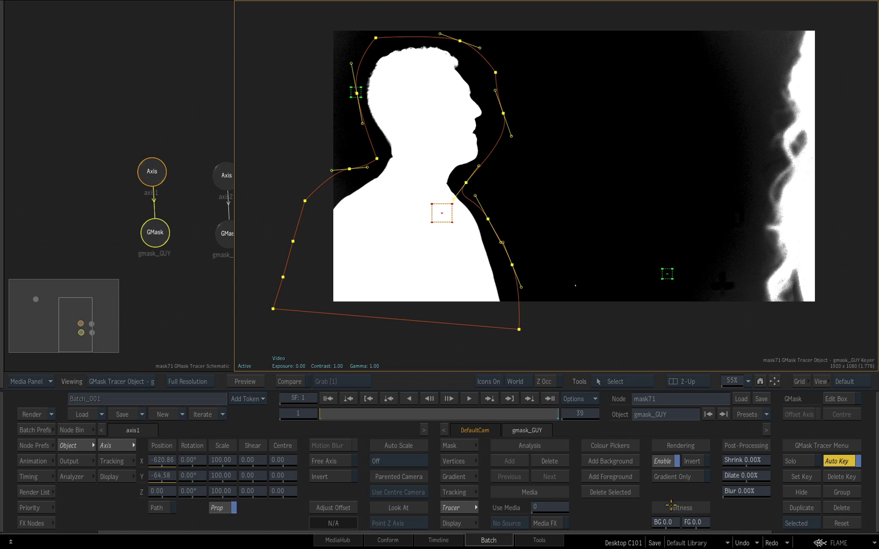
pyautogui.moveTo(664, 524); pyautogui.dragTo(683, 523)
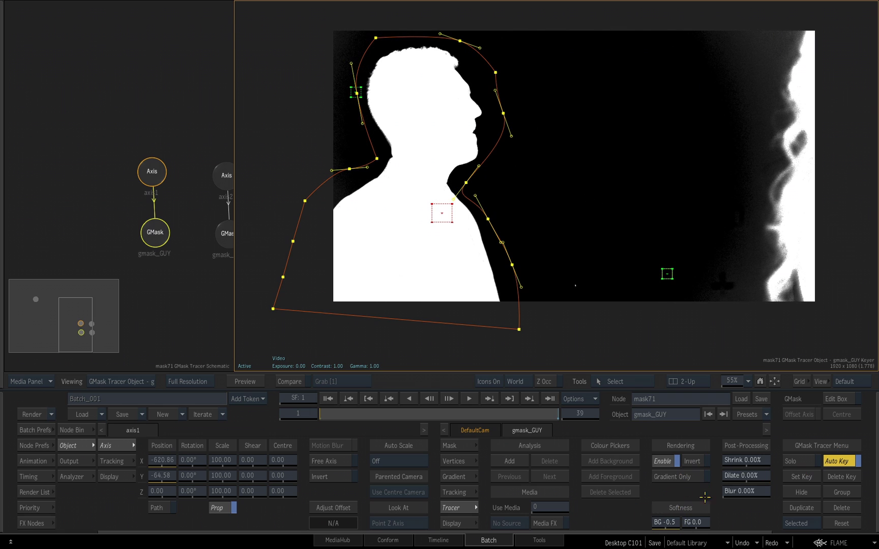
pyautogui.rightClick(669, 521)
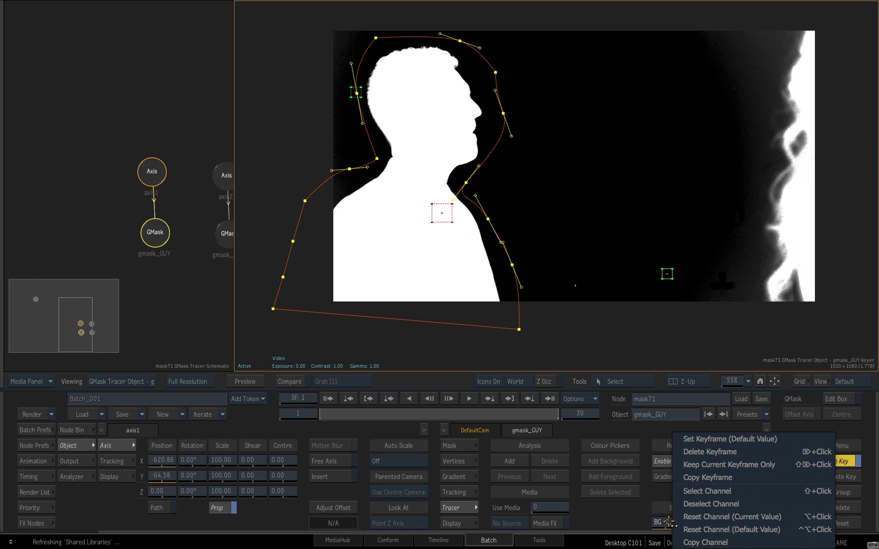
pyautogui.click(711, 458)
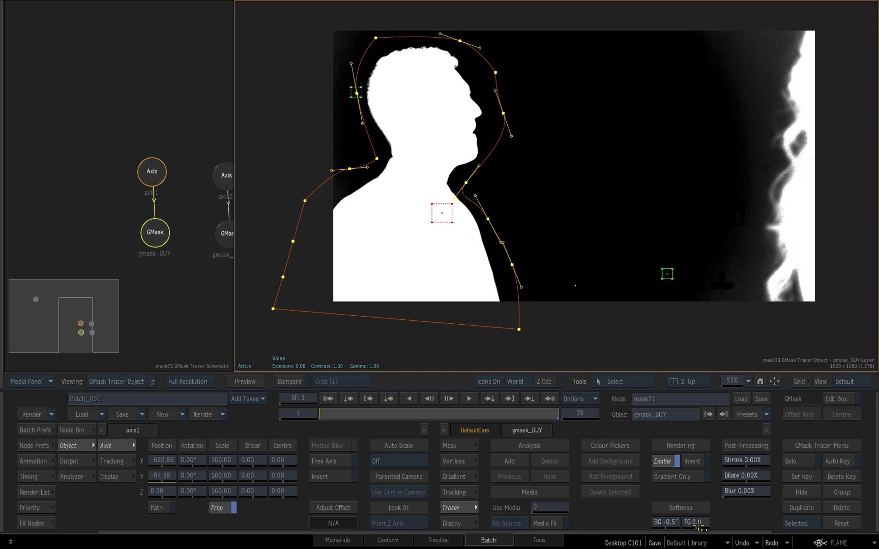
# Set both background and foreground softness of the man's key to 6.3.
pyautogui.moveTo(701, 529); pyautogui.dragTo(702, 519)
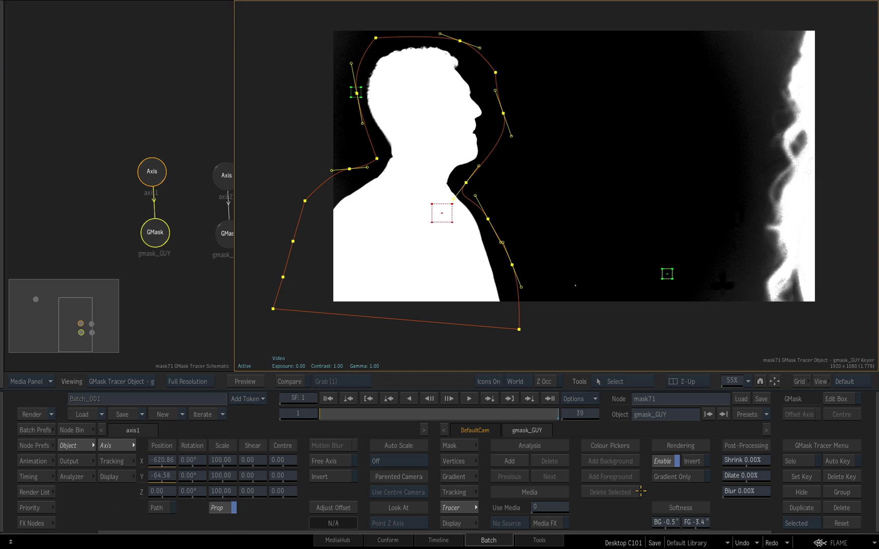
pyautogui.moveTo(663, 522); pyautogui.dragTo(708, 520)
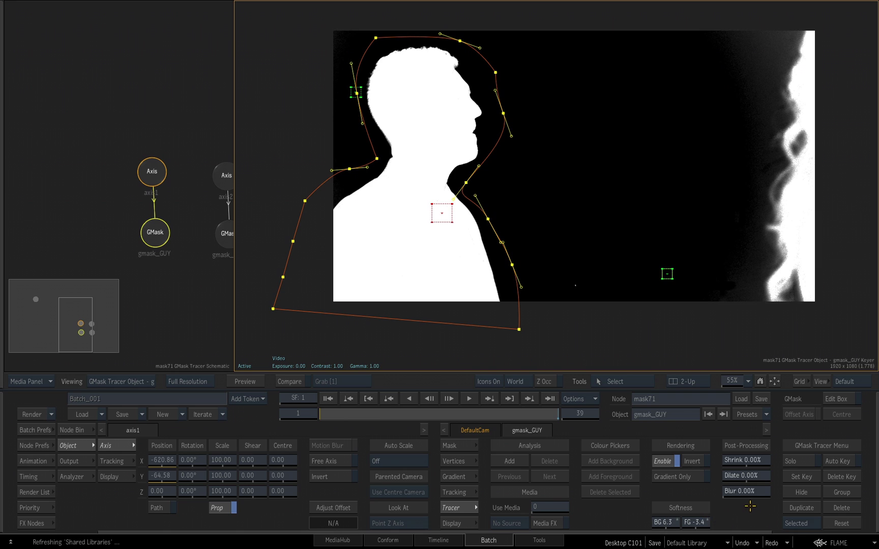
pyautogui.moveTo(694, 522)
pyautogui.mouseDown()
pyautogui.moveTo(740, 519)
pyautogui.moveTo(707, 514)
pyautogui.mouseUp()
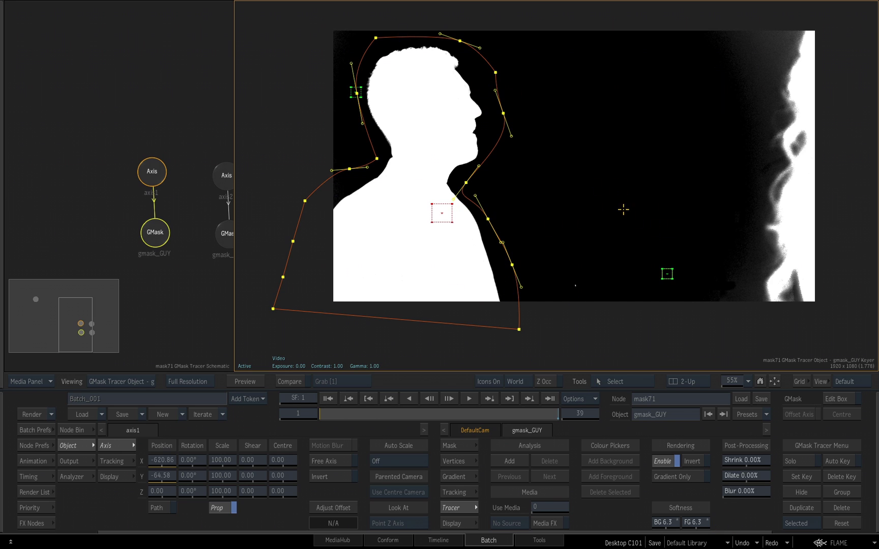
# Select gmask_GIRL on the green-screen plate and view it as a GMask Tracer Object.
pyautogui.press('F1')
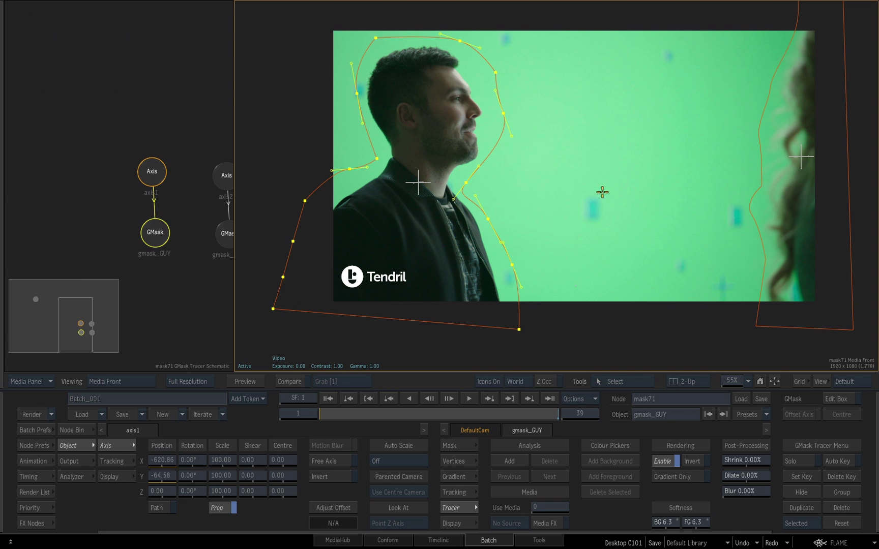
pyautogui.click(753, 215)
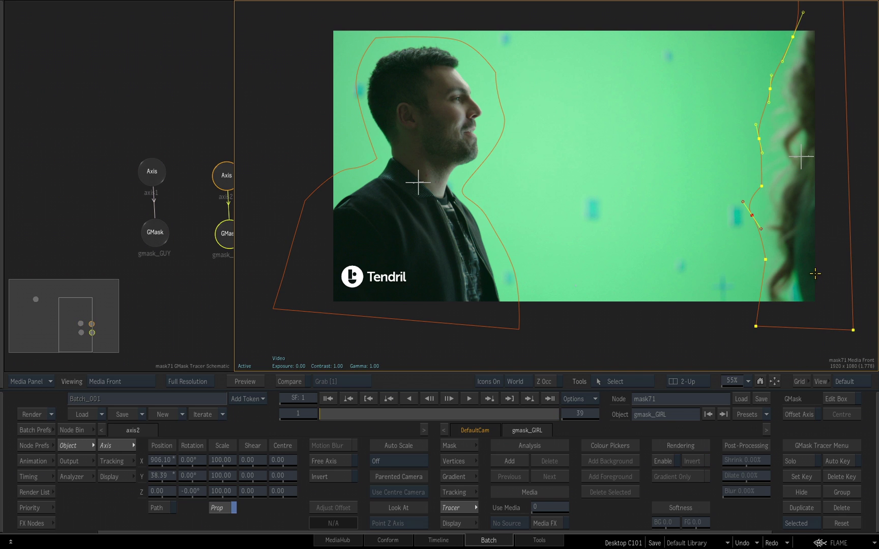
pyautogui.press('1')
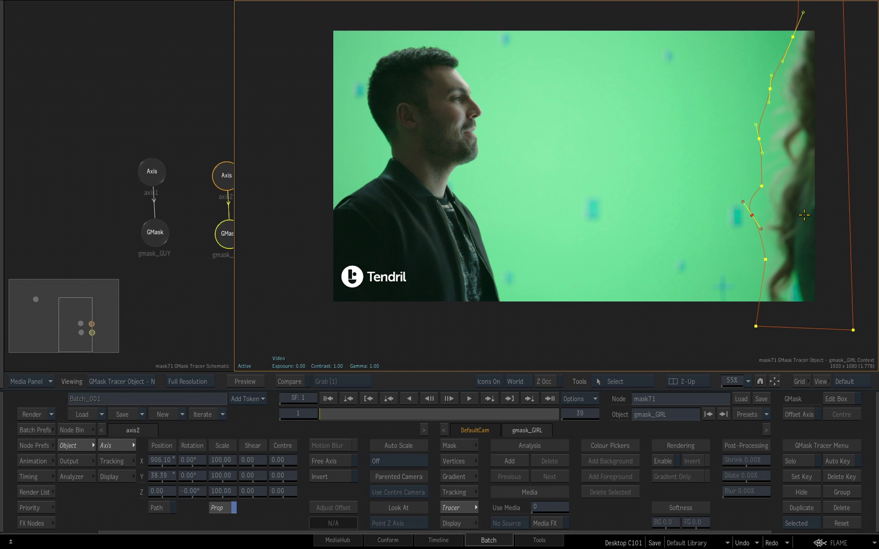
# Add a keyer to gmask_GIRL and place the red and green samples to key her edge.
pyautogui.click(518, 465)
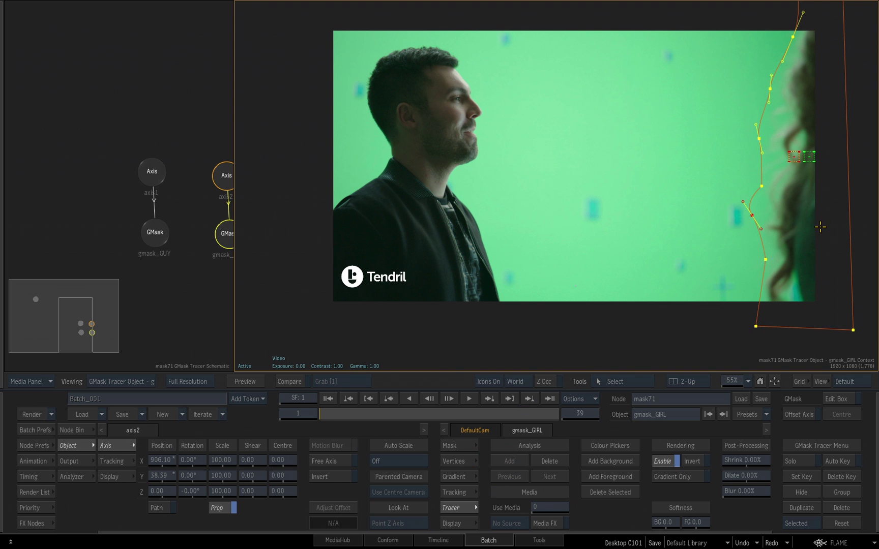
pyautogui.press('F3')
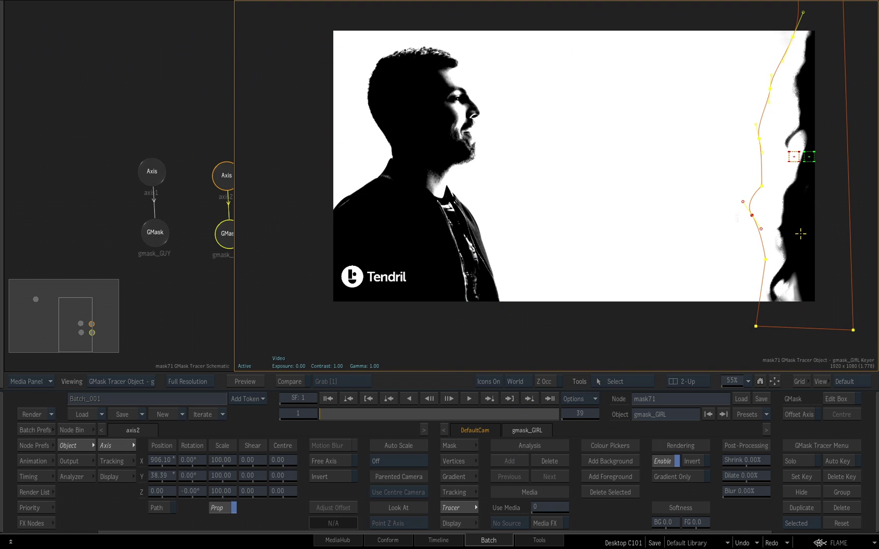
pyautogui.moveTo(793, 156); pyautogui.dragTo(810, 211)
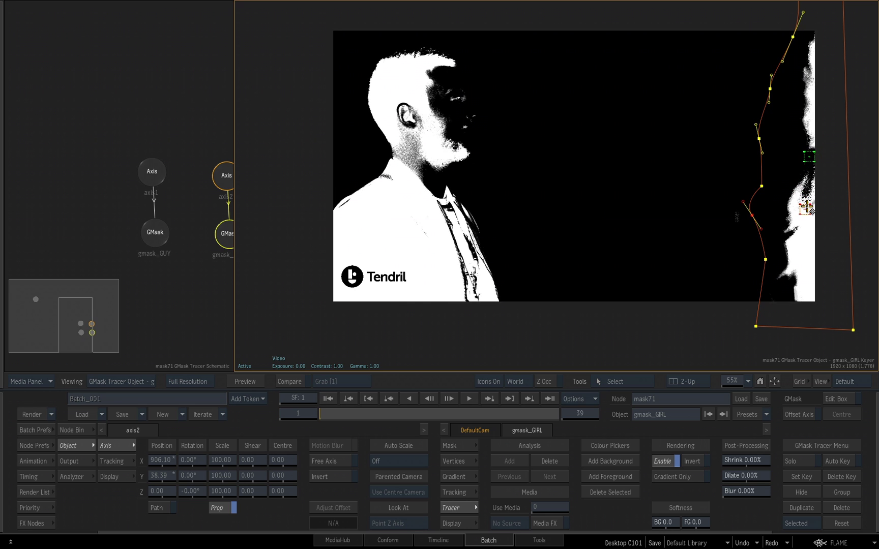
pyautogui.moveTo(809, 156); pyautogui.dragTo(788, 39)
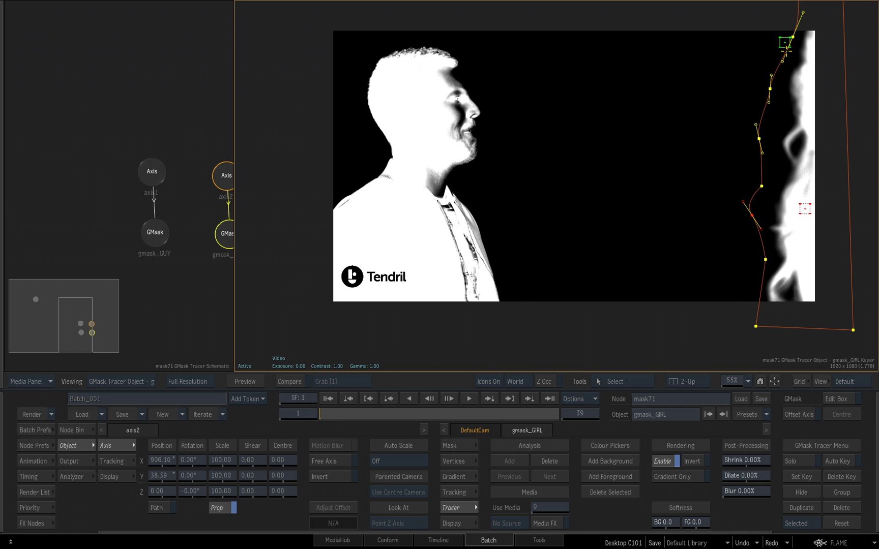
pyautogui.moveTo(810, 212); pyautogui.dragTo(813, 201)
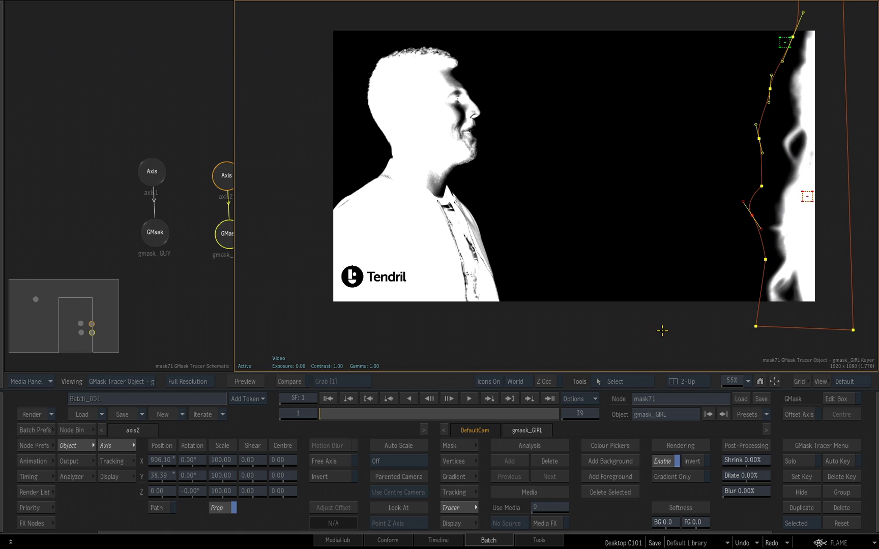
# Raise the girl's matte foreground softness to 2.0.
pyautogui.moveTo(686, 527); pyautogui.dragTo(725, 518)
# Preview the output1_Matte and show the Render Layers and Render Passes output settings.
pyautogui.press('F4')
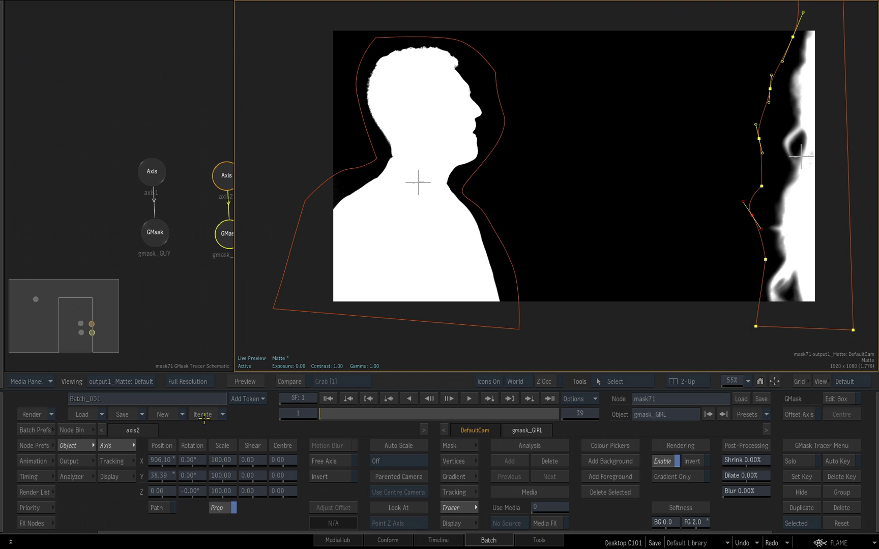
pyautogui.click(77, 462)
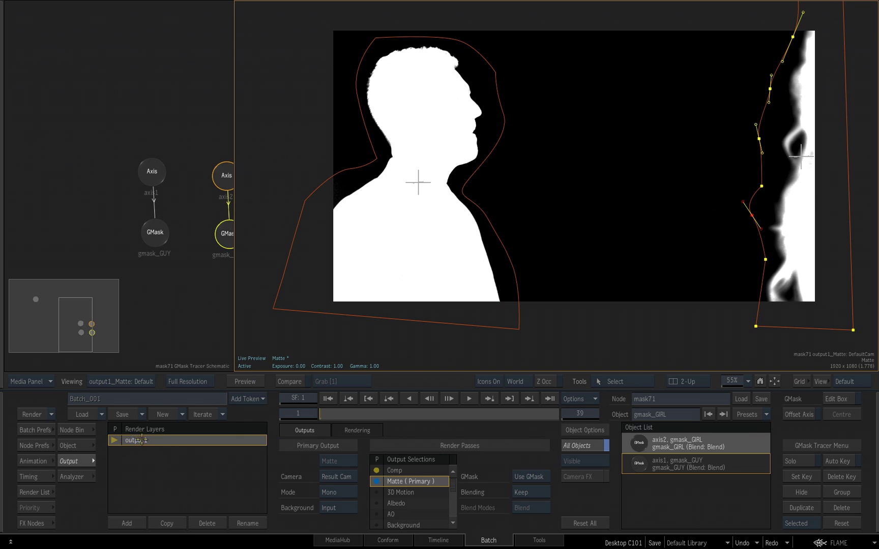
# Duplicate the output1 render layer and rename the copy output1_GIRL.
pyautogui.click(166, 524)
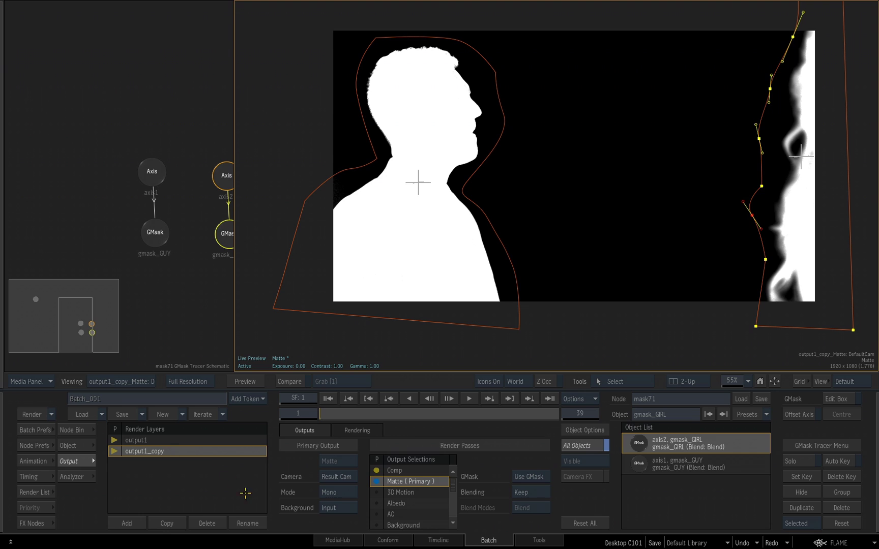
pyautogui.click(248, 522)
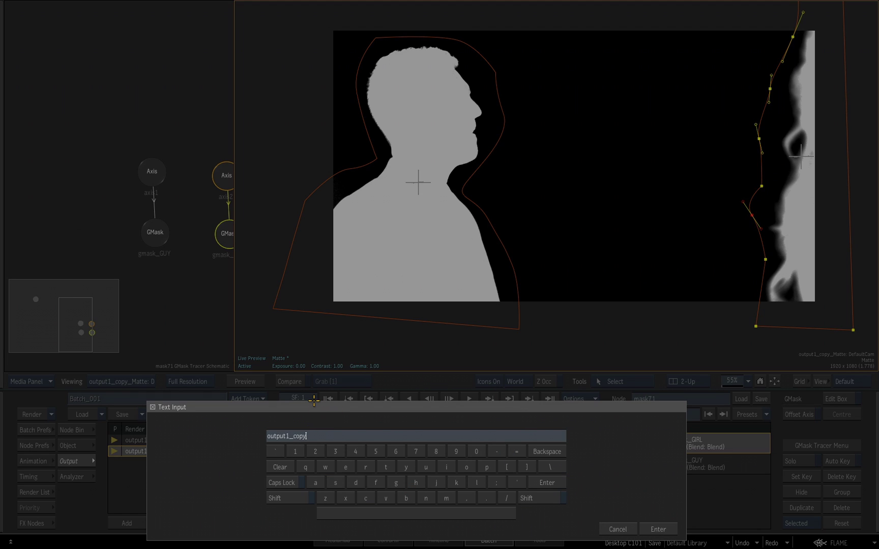
pyautogui.press('BackSpace')
pyautogui.press('BackSpace')
pyautogui.press('BackSpace')
pyautogui.press('BackSpace')
pyautogui.click(658, 529)
# Rename the original output1 layer to output1_GUY and widen the schematic area.
pyautogui.click(143, 439)
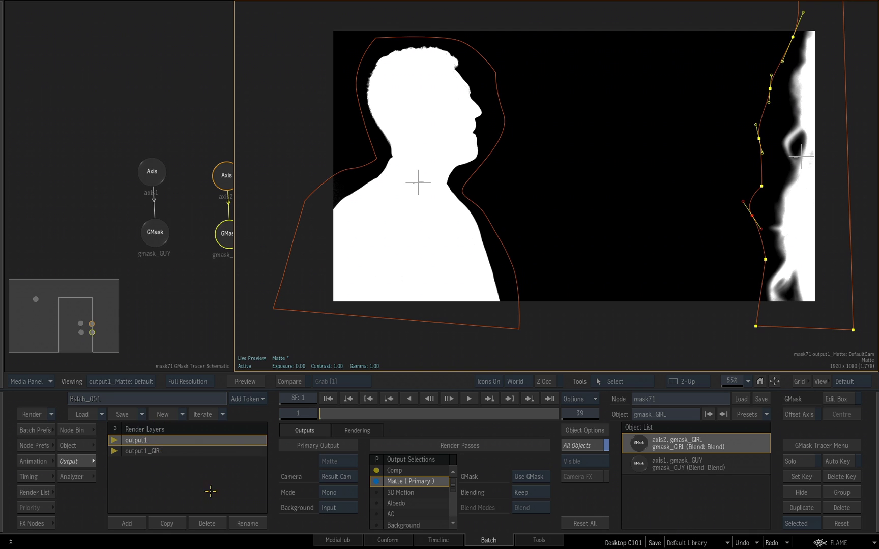
pyautogui.click(255, 523)
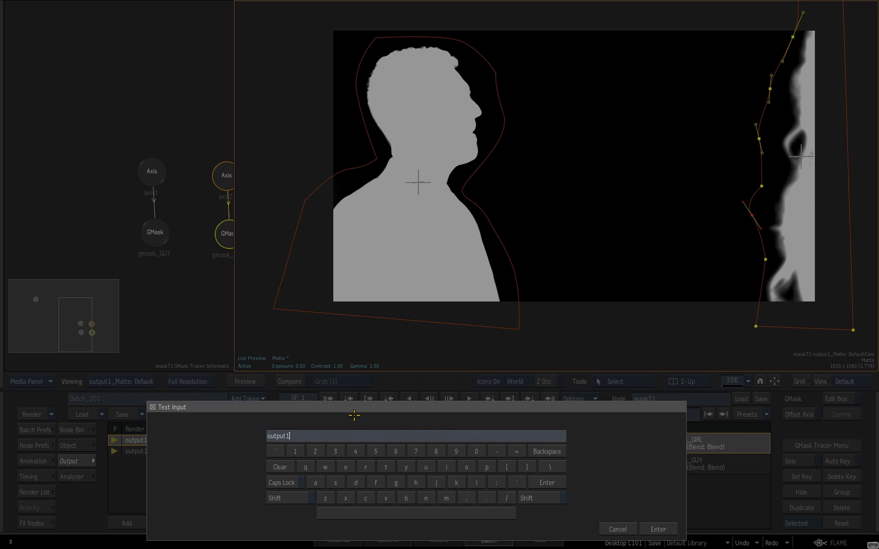
pyautogui.write('_GUY')
pyautogui.click(659, 529)
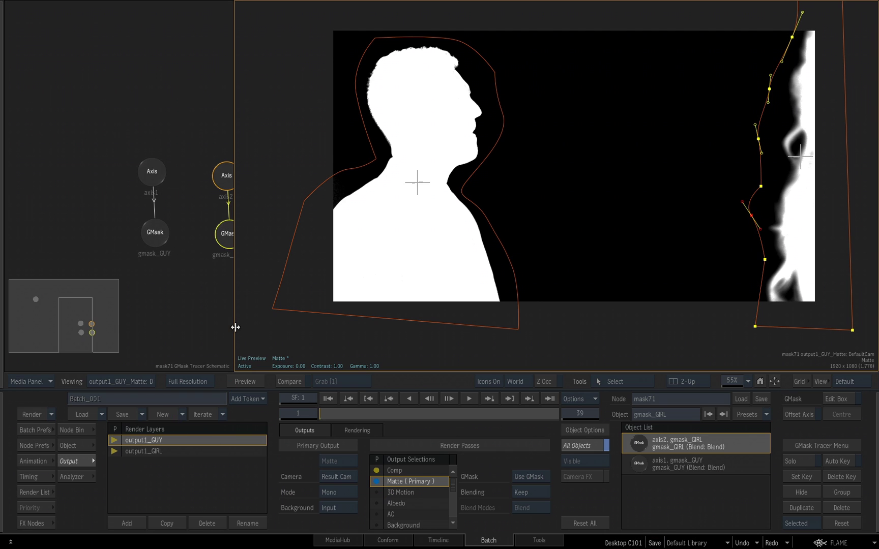
pyautogui.moveTo(236, 327); pyautogui.dragTo(288, 326)
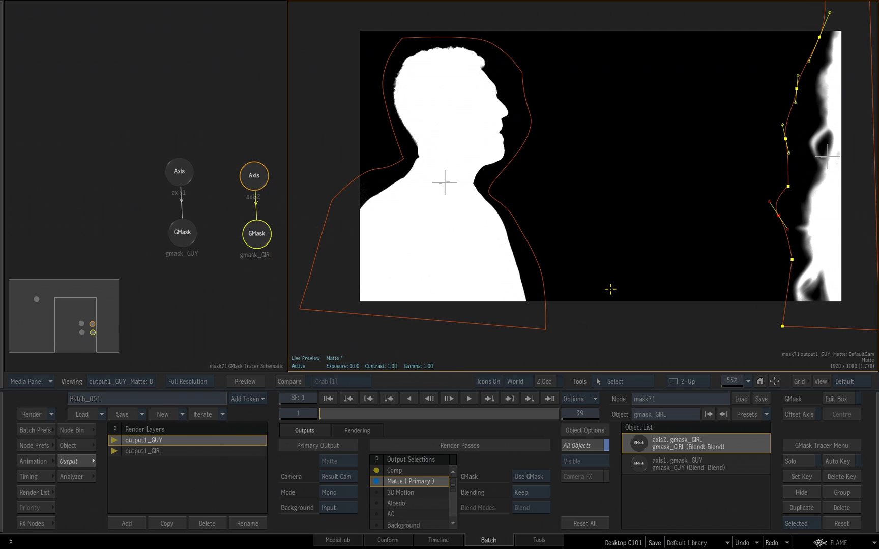
# In Edit Output mode, exclude gmask_GUY and axis1 from the output1_GIRL layer.
pyautogui.click(152, 451)
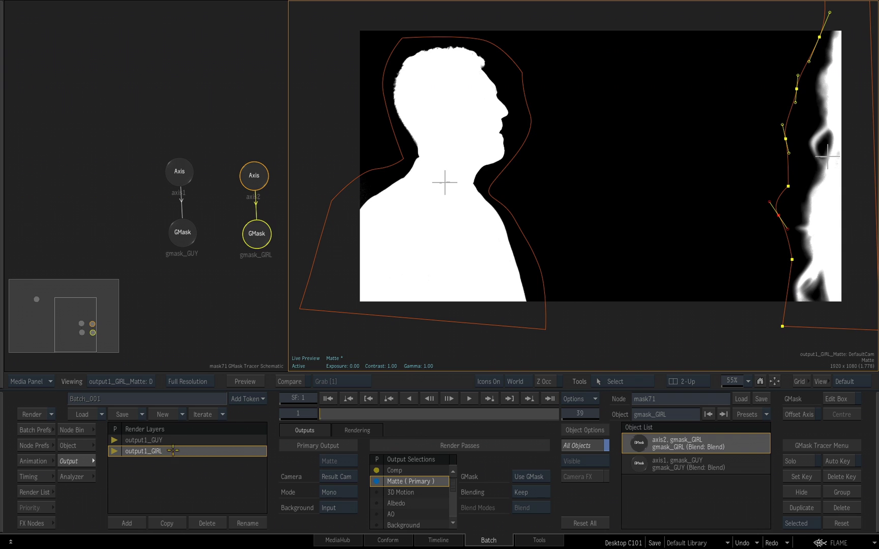
pyautogui.click(627, 382)
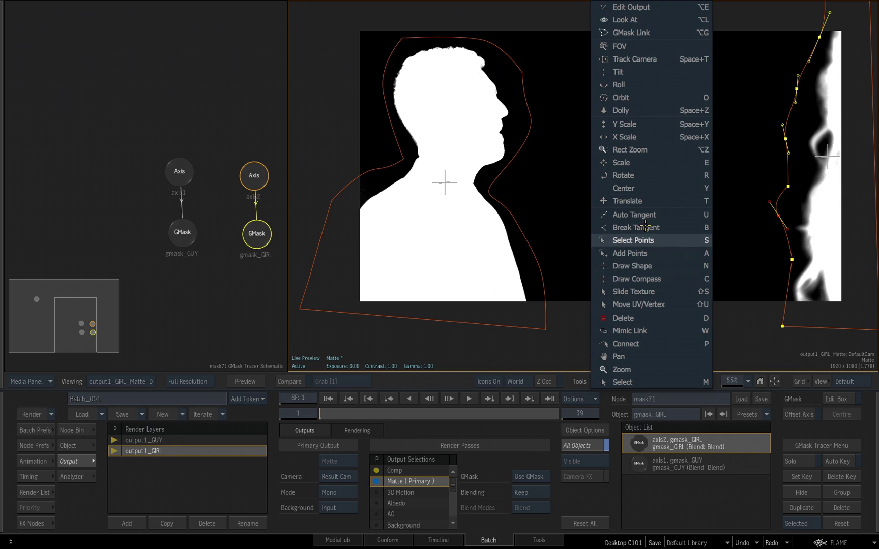
pyautogui.click(656, 7)
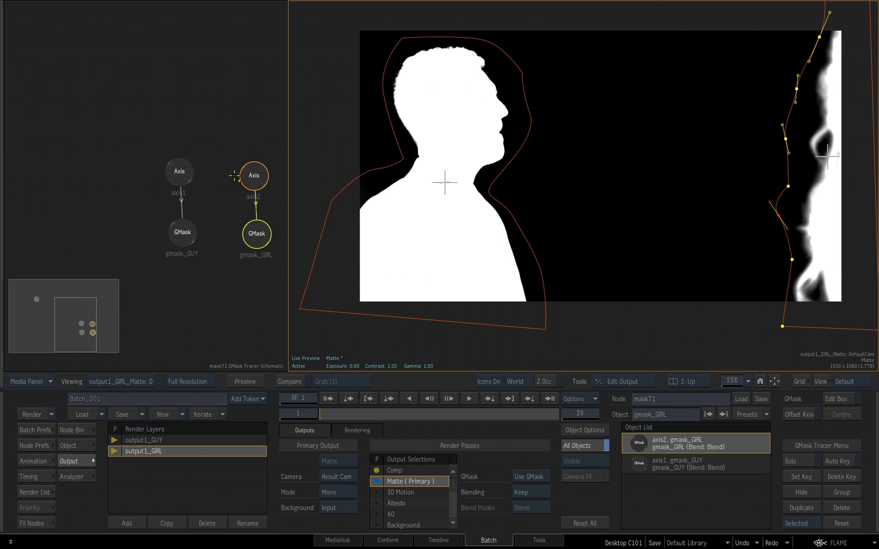
pyautogui.click(182, 231)
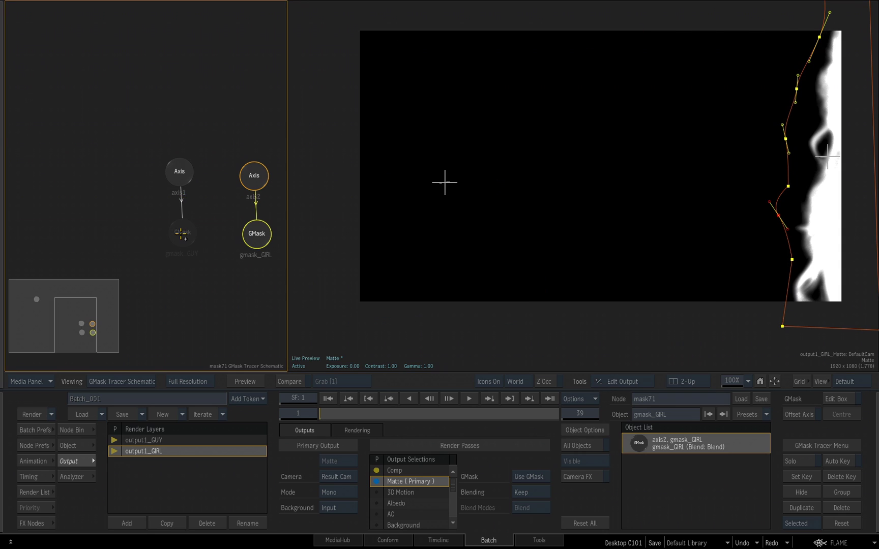
pyautogui.click(179, 173)
pyautogui.press('Escape')
# Exclude gmask_GIRL and axis2 from the output1_GUY layer, then return to selection mode.
pyautogui.click(145, 440)
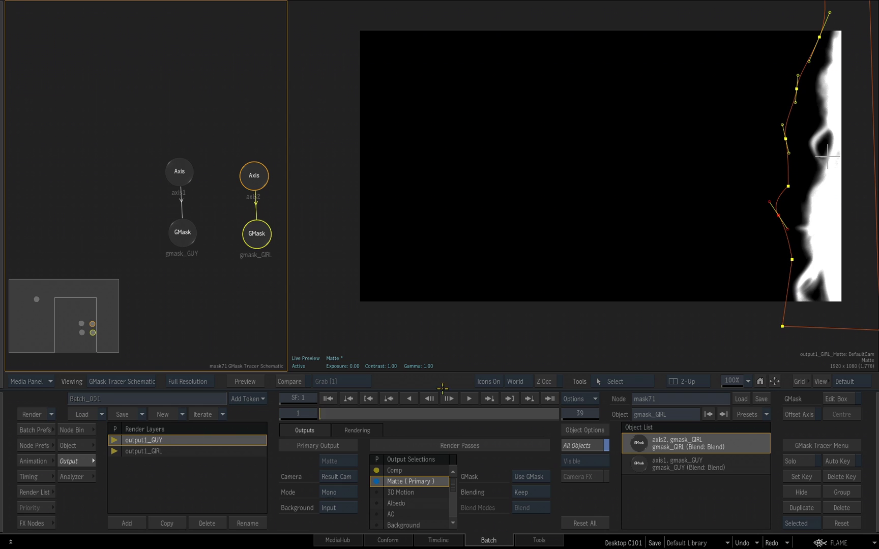
pyautogui.click(614, 381)
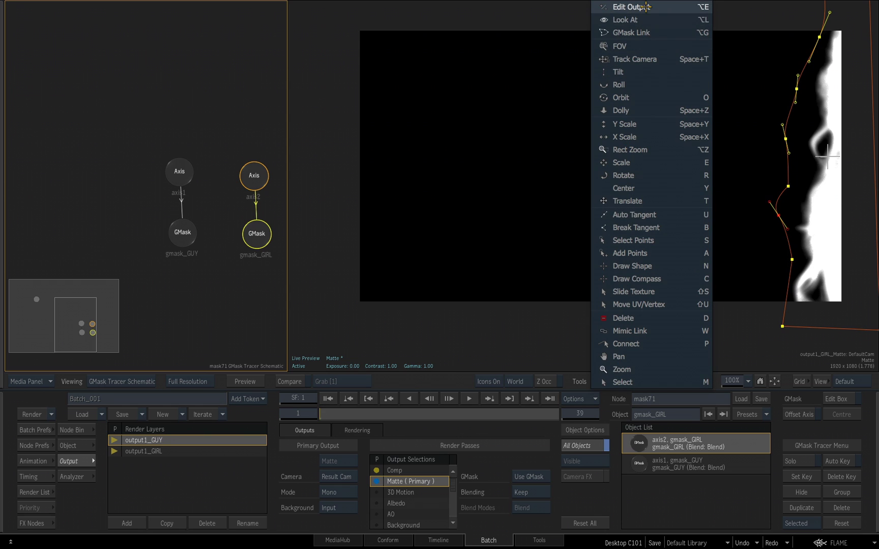
pyautogui.click(606, 6)
pyautogui.click(253, 234)
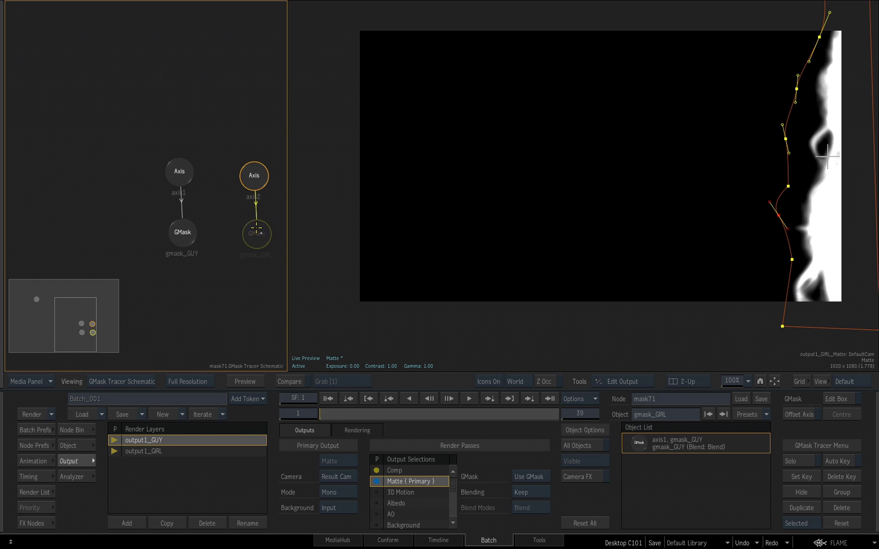
pyautogui.click(254, 161)
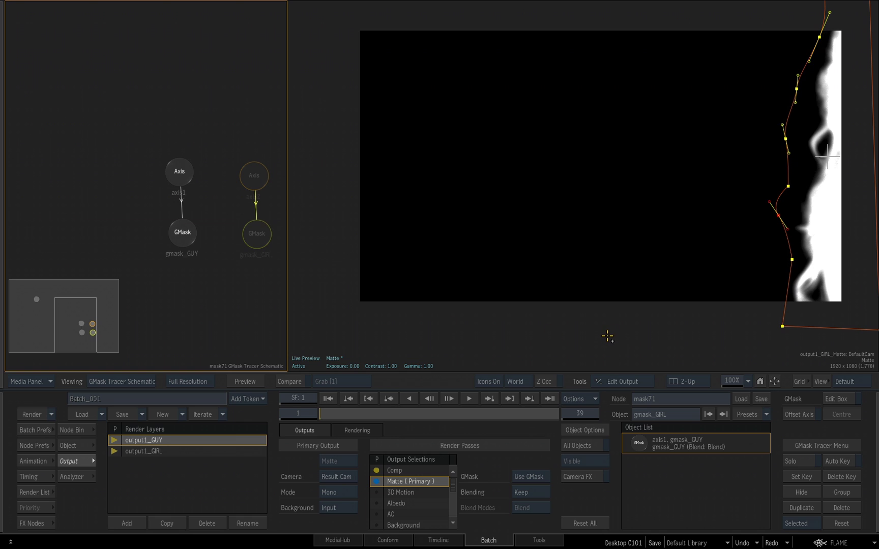
pyautogui.press('Escape')
# Switch between output1_GUY and output1_GIRL to compare the masks each layer uses.
pyautogui.click(148, 452)
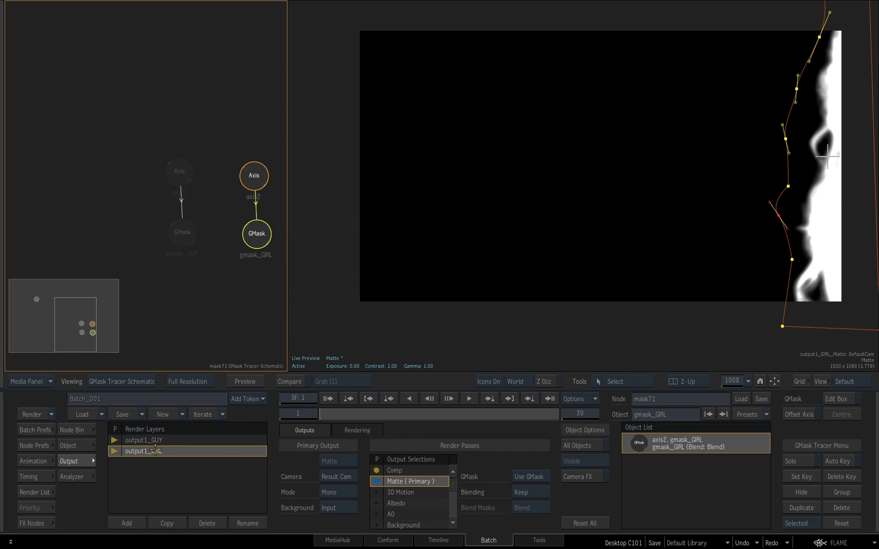
pyautogui.click(147, 440)
pyautogui.click(147, 451)
pyautogui.click(145, 440)
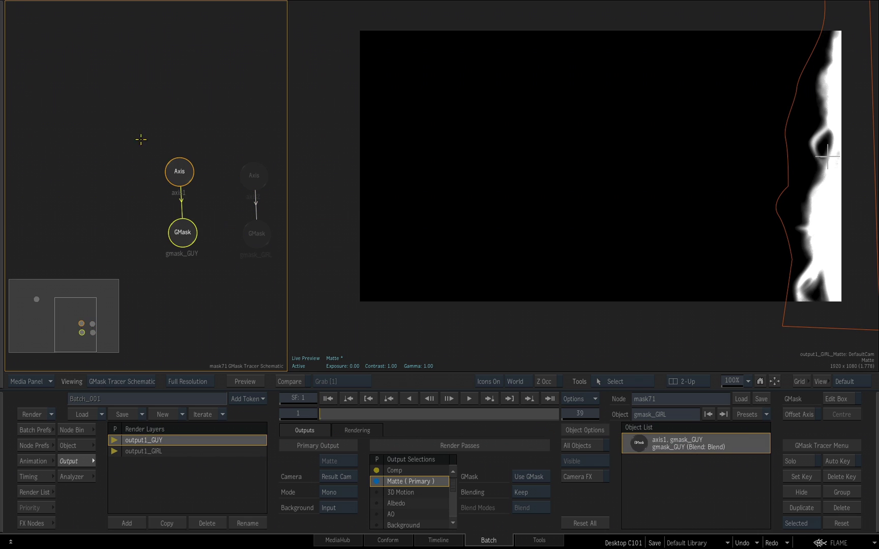
pyautogui.click(153, 451)
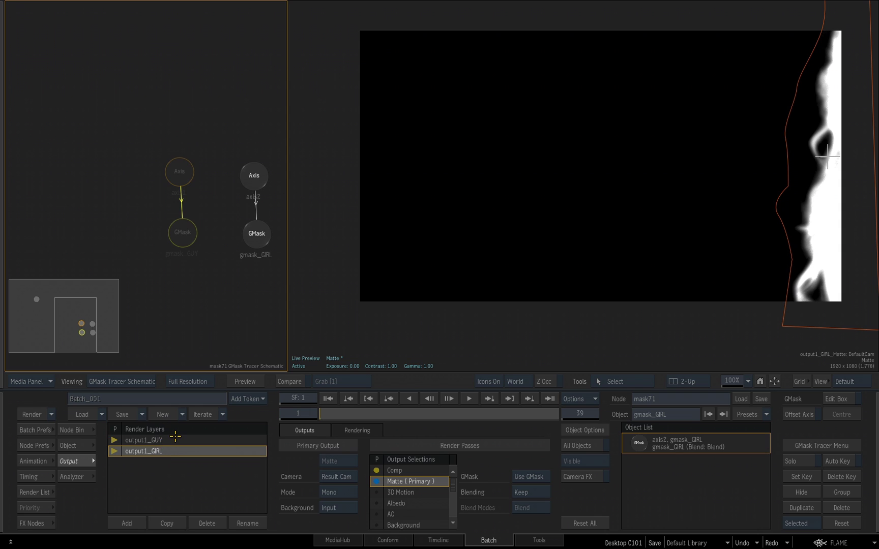
pyautogui.click(162, 440)
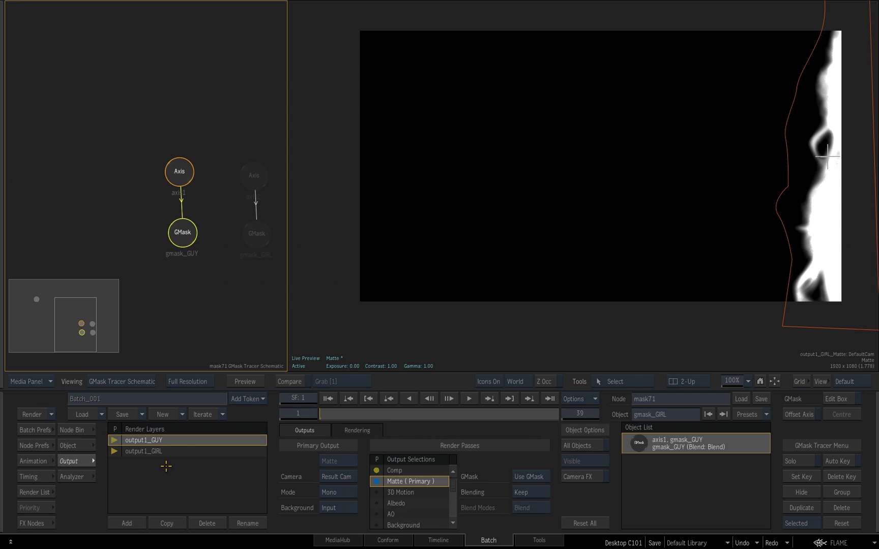
pyautogui.click(175, 454)
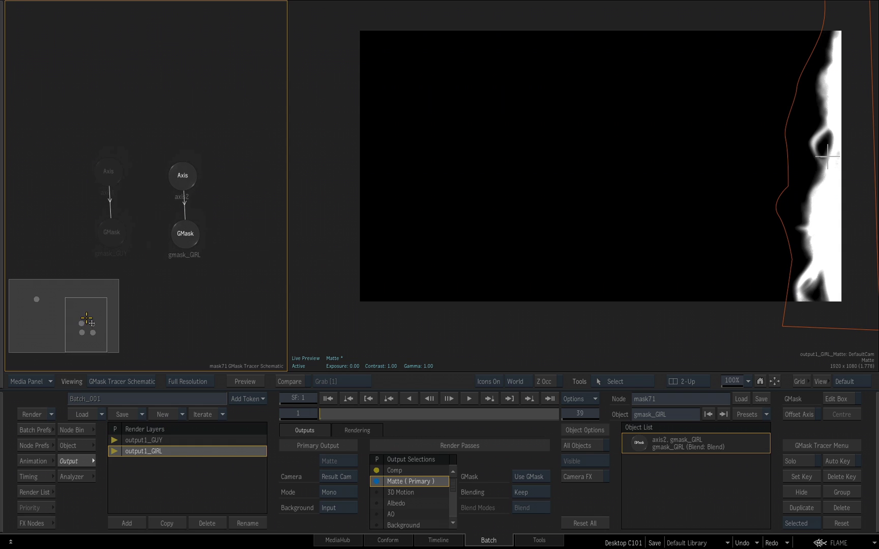
pyautogui.moveTo(88, 318); pyautogui.dragTo(87, 319)
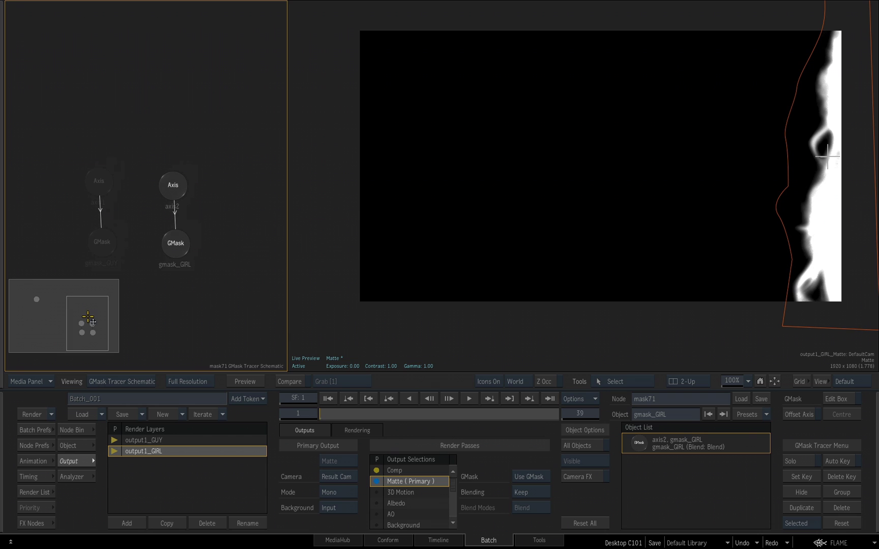
# Flip the viewer between the output1_GUY and output1_GIRL mattes, ending on output1_GIRL.
pyautogui.click(590, 319)
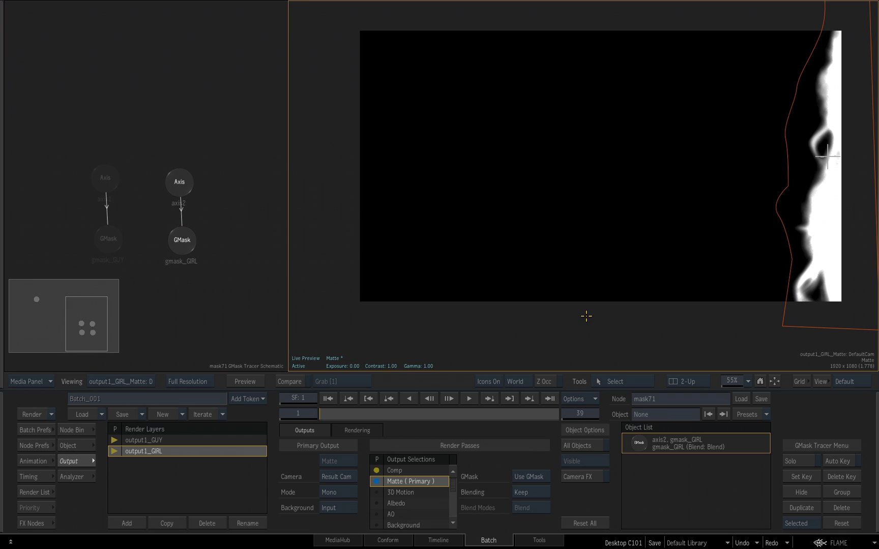
pyautogui.press('Up')
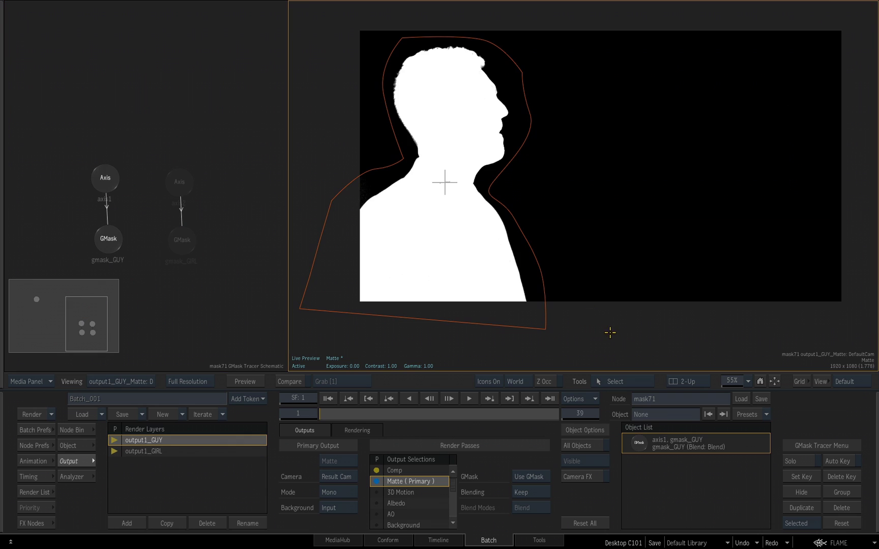
pyautogui.press('Down')
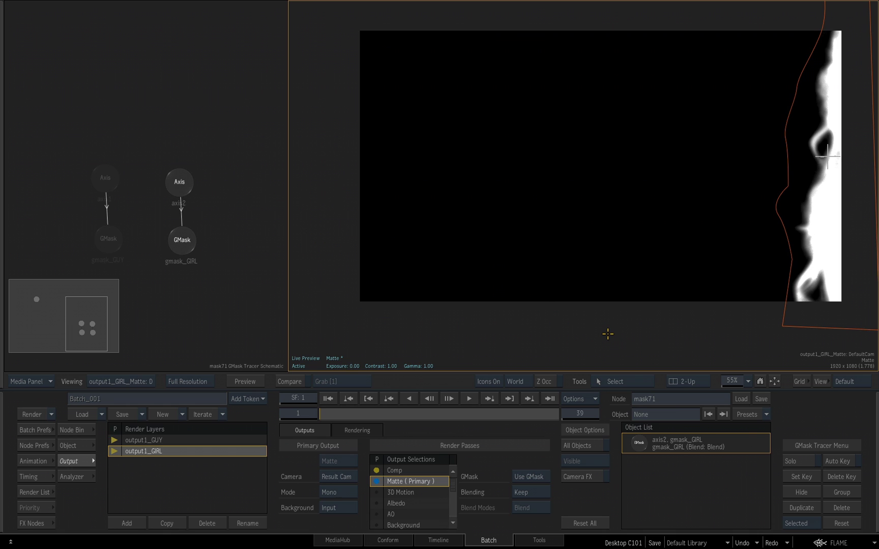
pyautogui.press('Up')
pyautogui.press('Down')
pyautogui.click(638, 381)
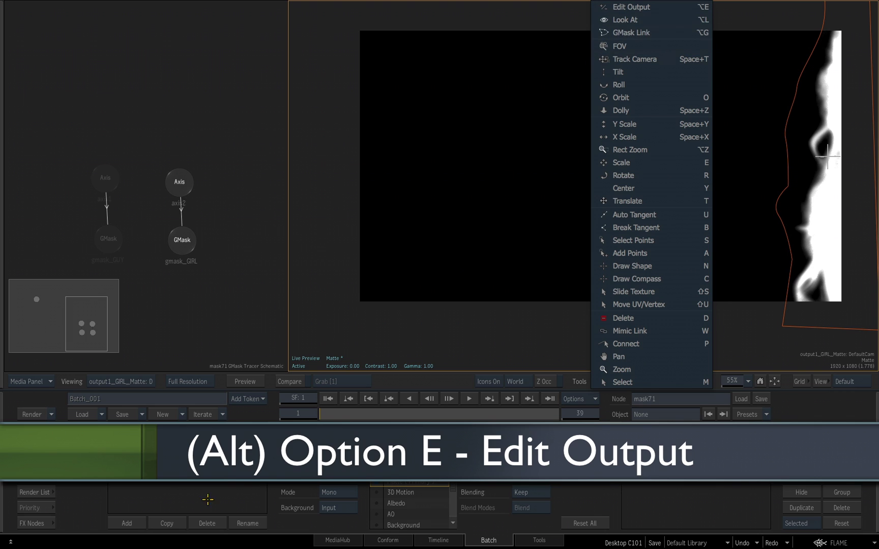
pyautogui.click(628, 328)
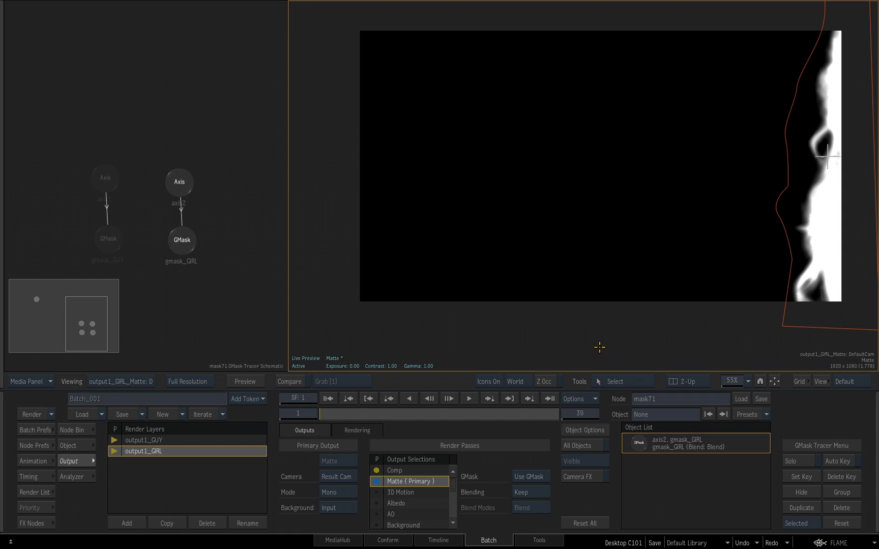
pyautogui.click(147, 231)
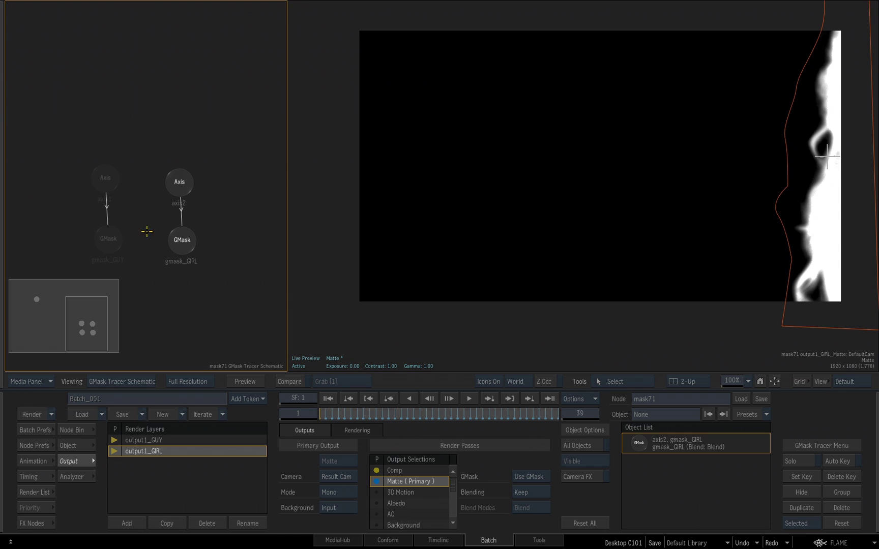
# Back in the Batch Schematic, move mask71 down and left beside the source, expanding it with Shift+C.
pyautogui.click(182, 239)
pyautogui.press('Escape')
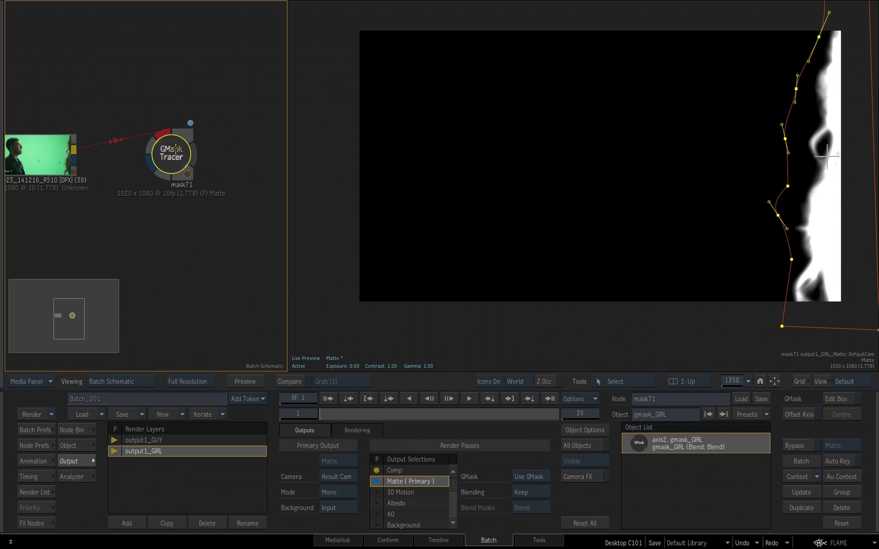
pyautogui.moveTo(170, 153); pyautogui.dragTo(158, 152)
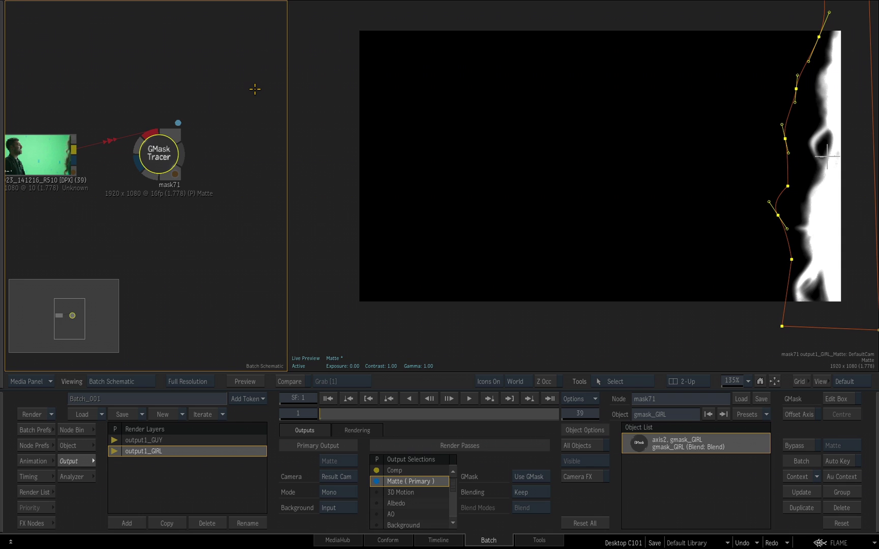
pyautogui.moveTo(166, 170); pyautogui.dragTo(165, 182)
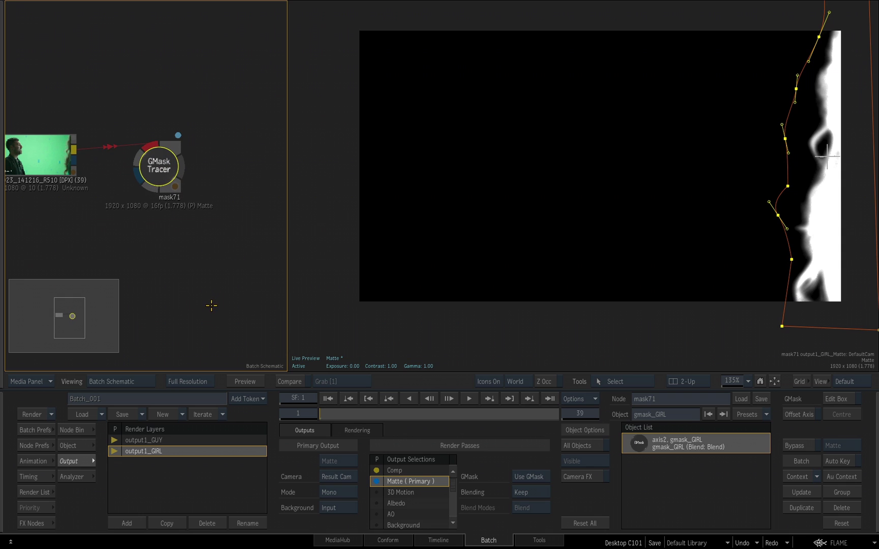
pyautogui.hotkey('shift', 'c')
pyautogui.moveTo(160, 164); pyautogui.dragTo(161, 201)
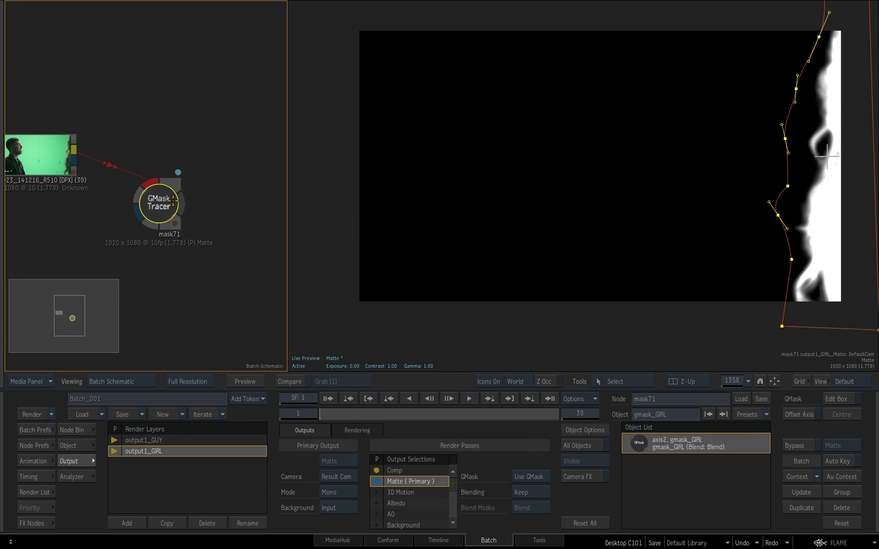
# Turn off the Comp pass for both output1_GIRL and output1_GUY.
pyautogui.click(376, 471)
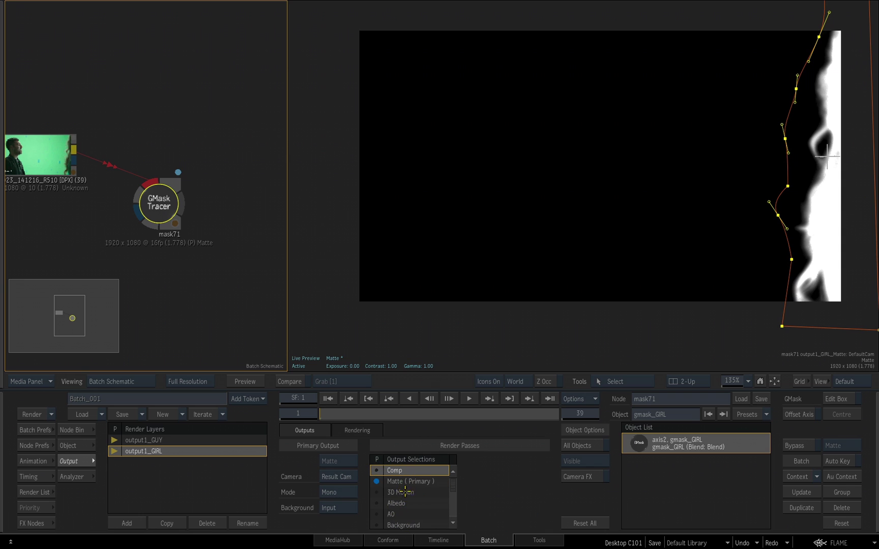
pyautogui.click(133, 440)
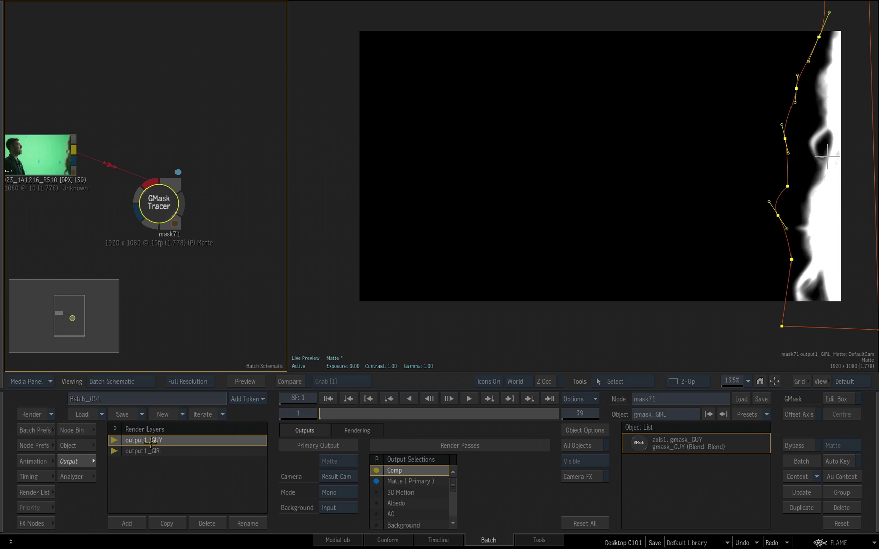
pyautogui.click(376, 471)
# Expand the mask71 node to confirm both outputs read [Matte], then collapse it.
pyautogui.click(163, 208)
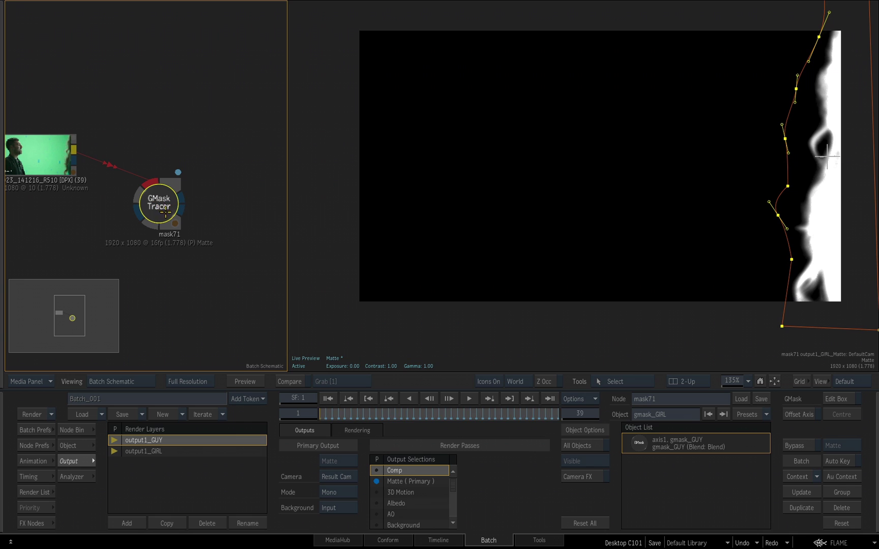
pyautogui.doubleClick(166, 211)
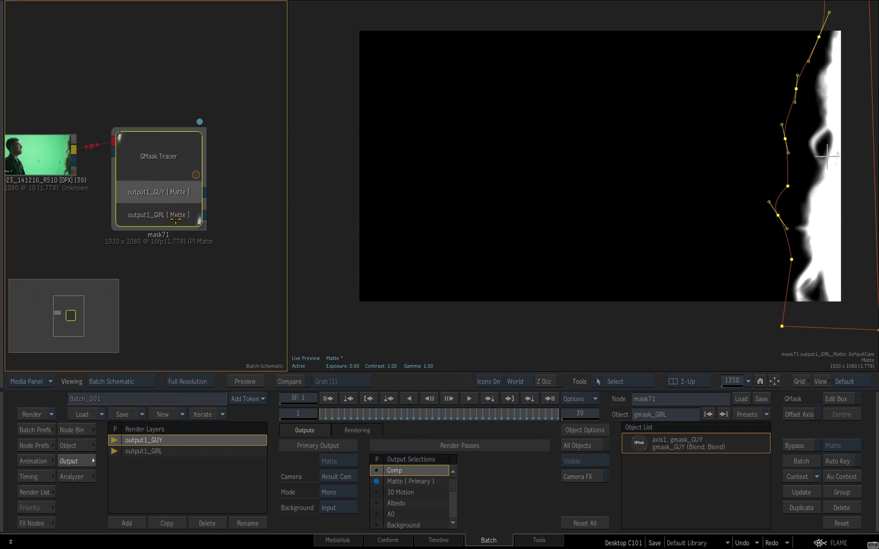
pyautogui.click(176, 218)
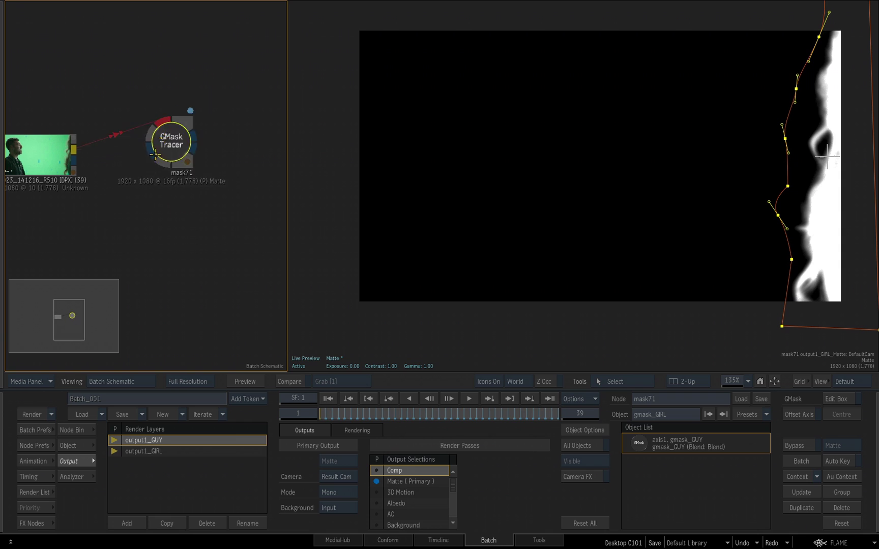